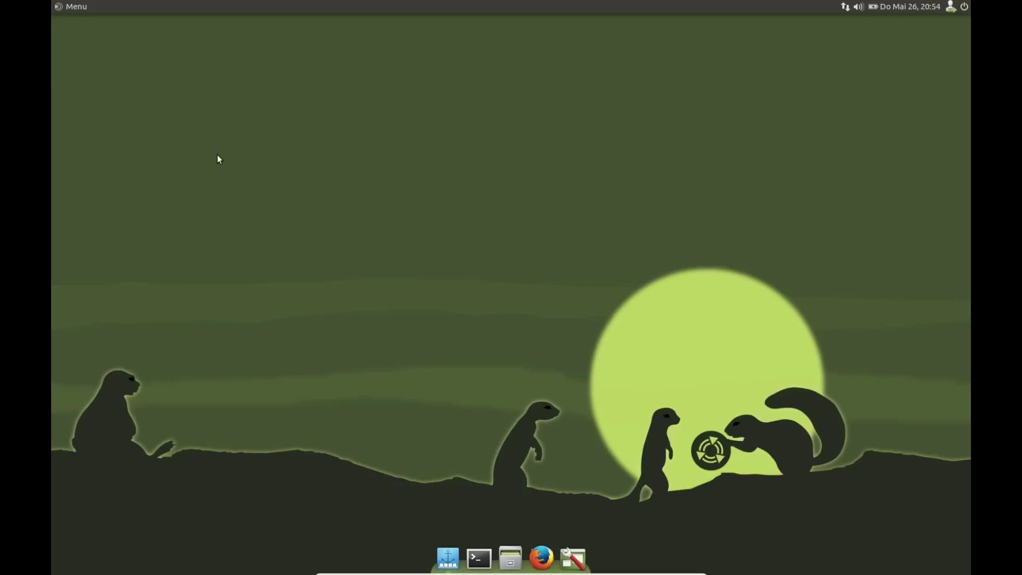
- In MATE Tweak, look through the panel layouts and keep the Ubuntu MATE layout
click(69, 8)
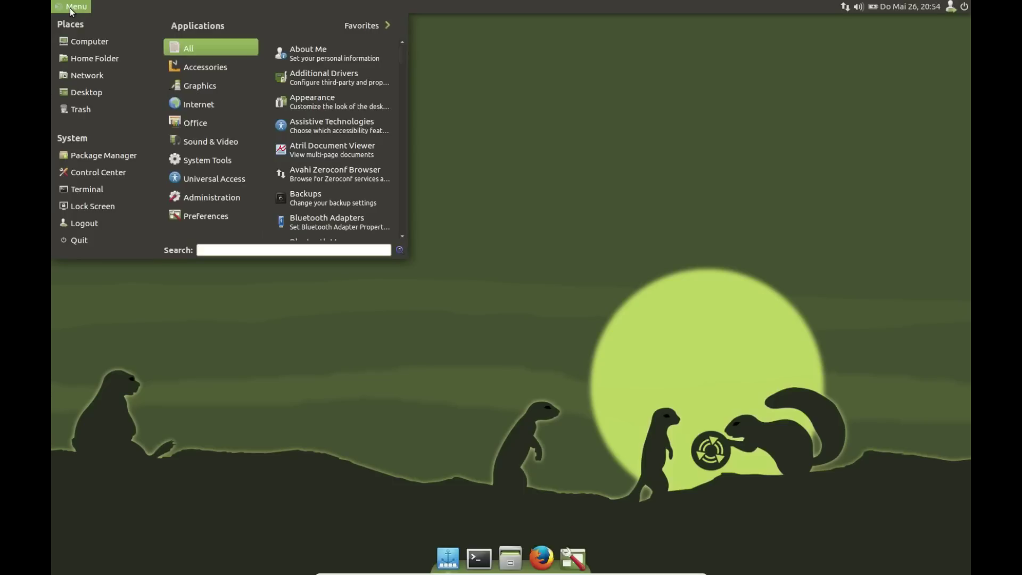
text(t)
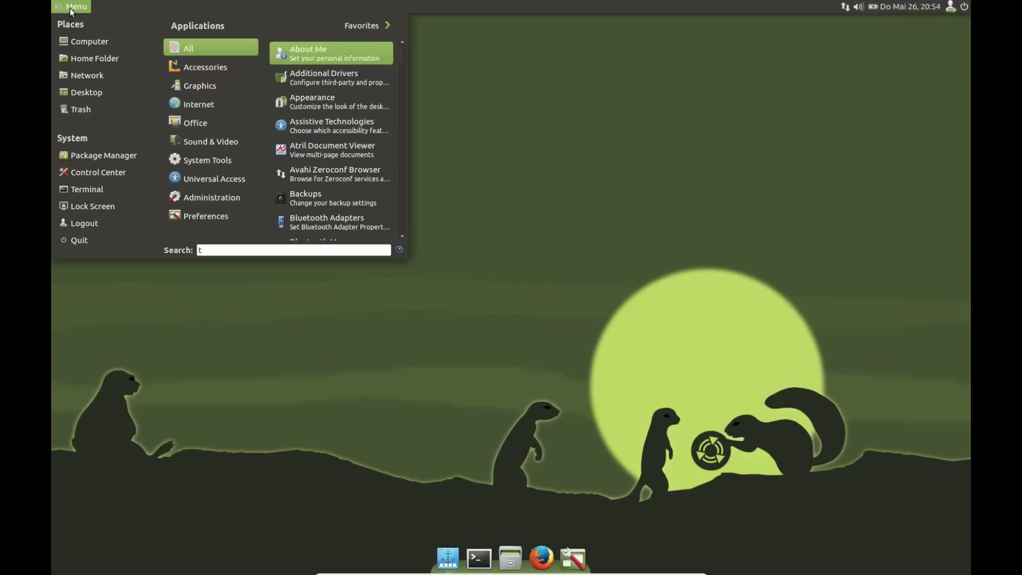
text(we)
key(Return)
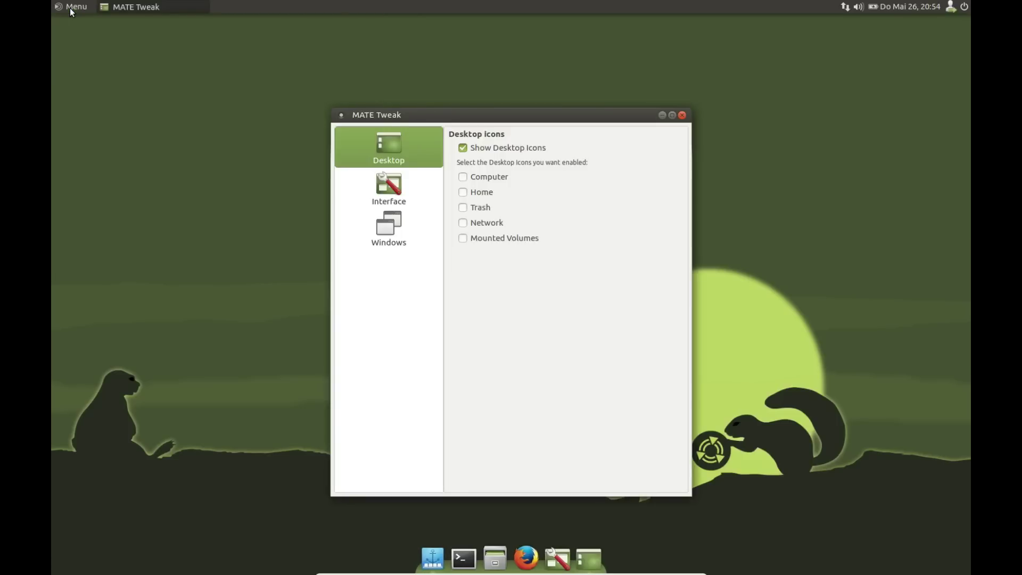
click(389, 190)
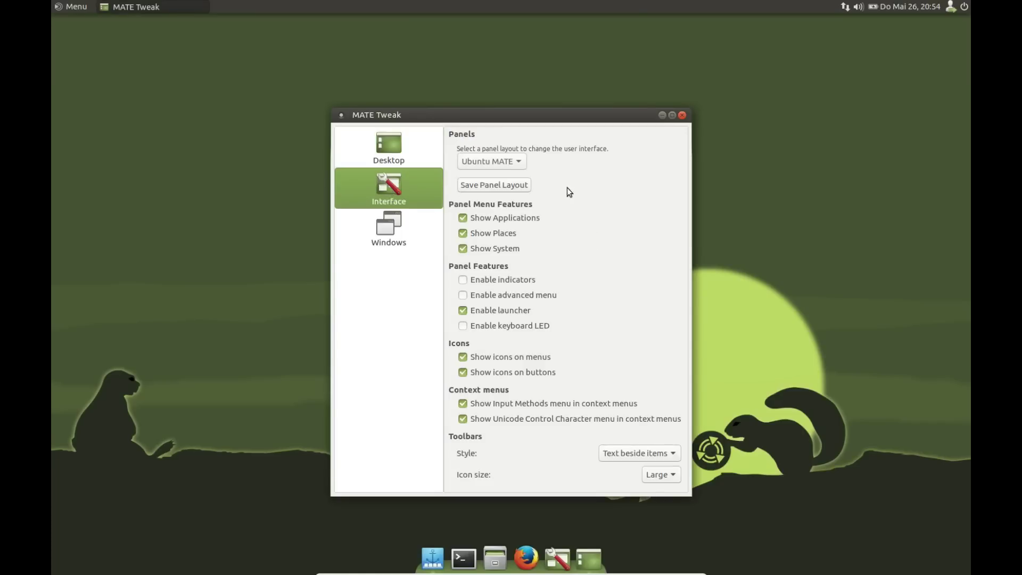
click(524, 160)
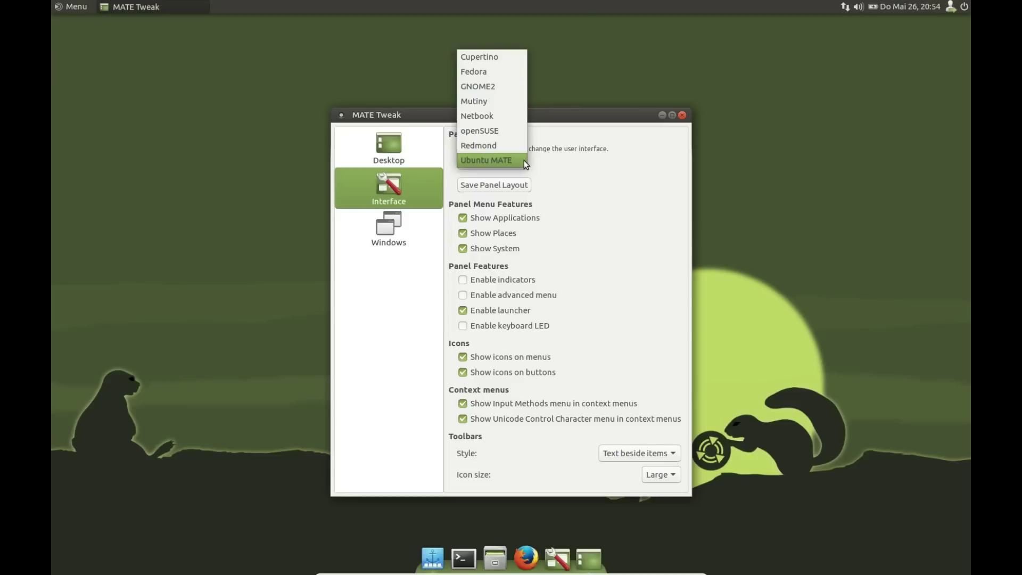
click(600, 198)
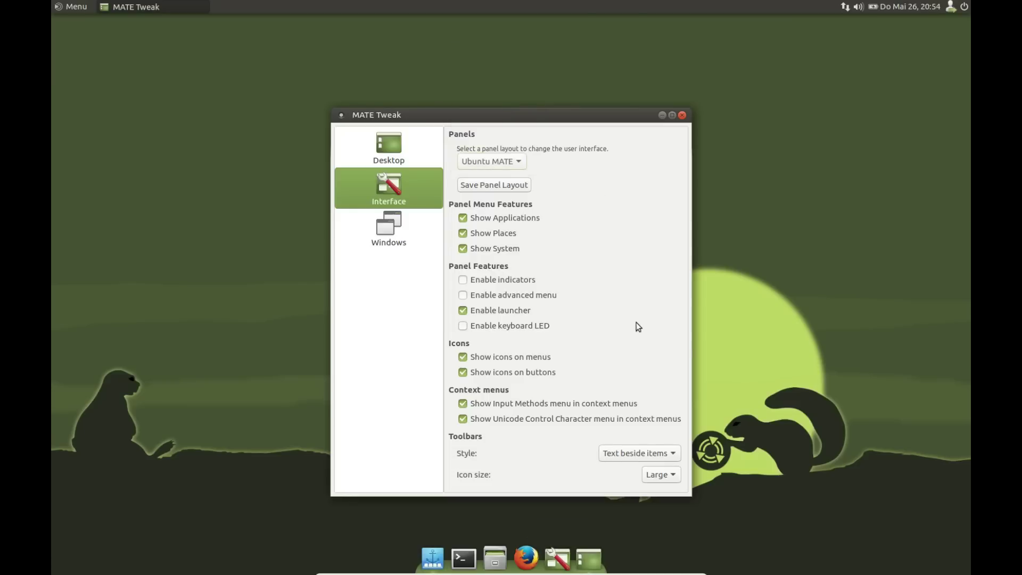
click(681, 115)
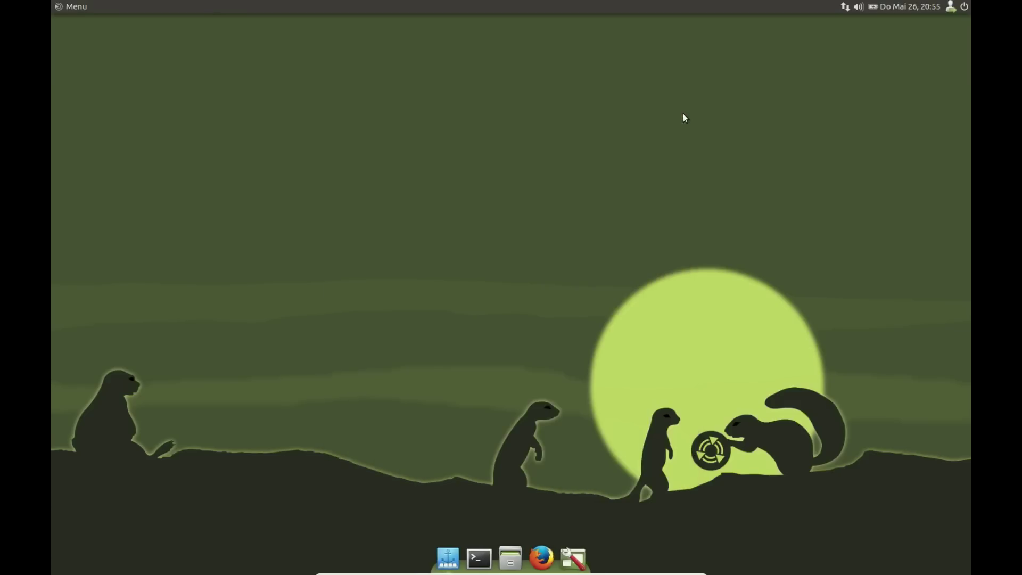
- Launch Startup Applications via 'star' and inspect the plank entry without changing it
click(65, 8)
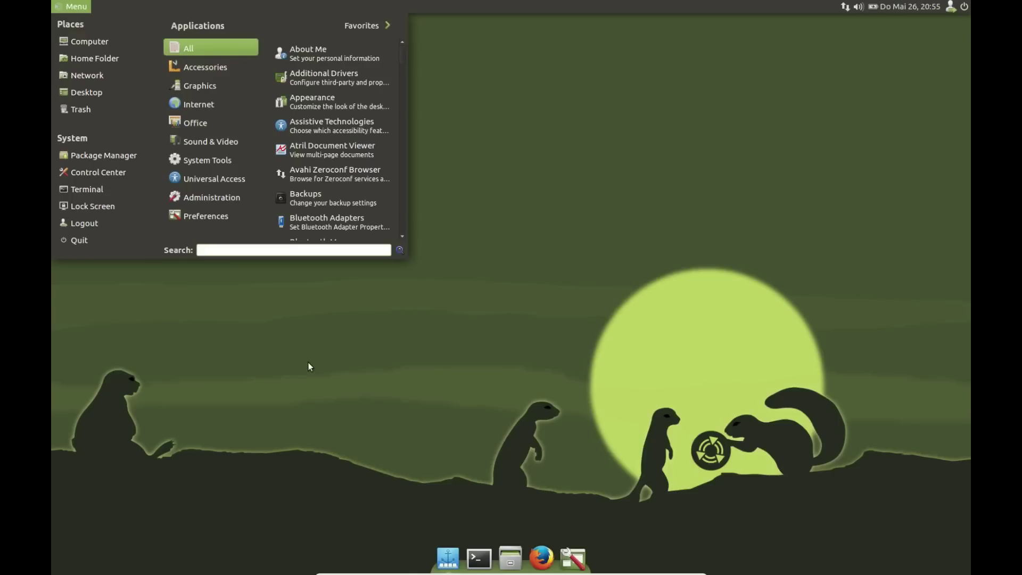
text(star)
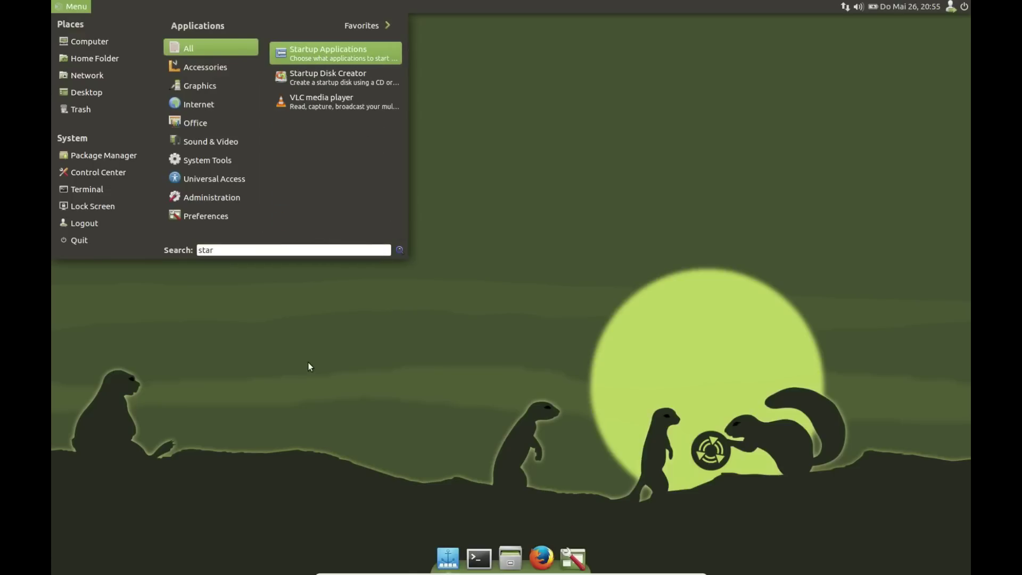
key(Return)
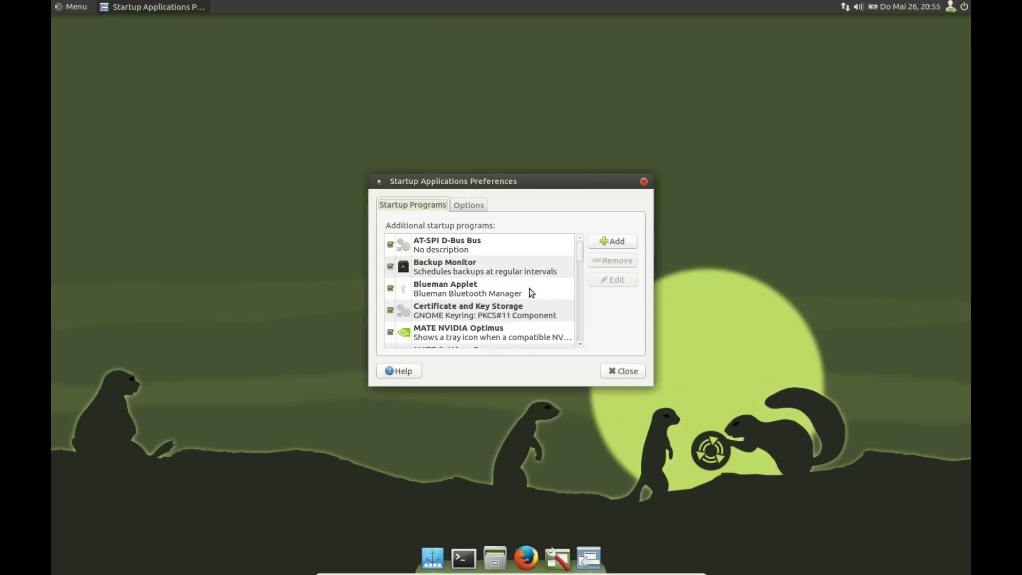
scroll(529, 289, down, 5)
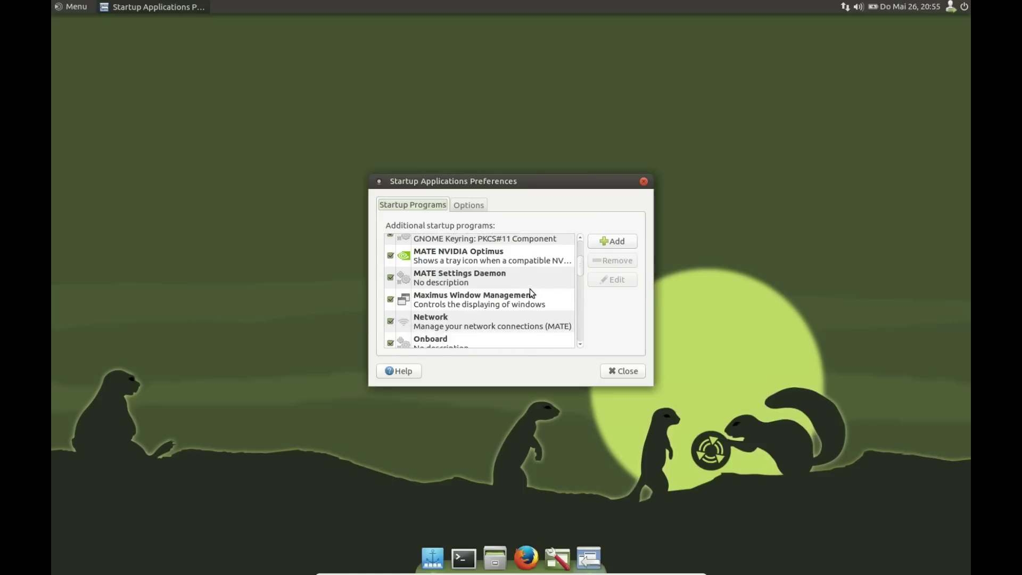
scroll(529, 290, down, 3)
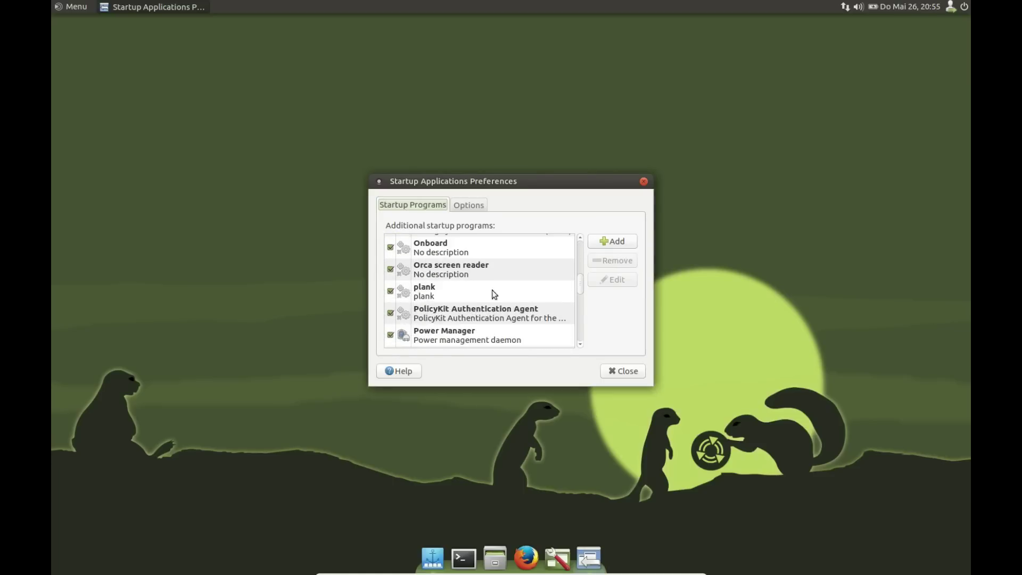
double_click(435, 295)
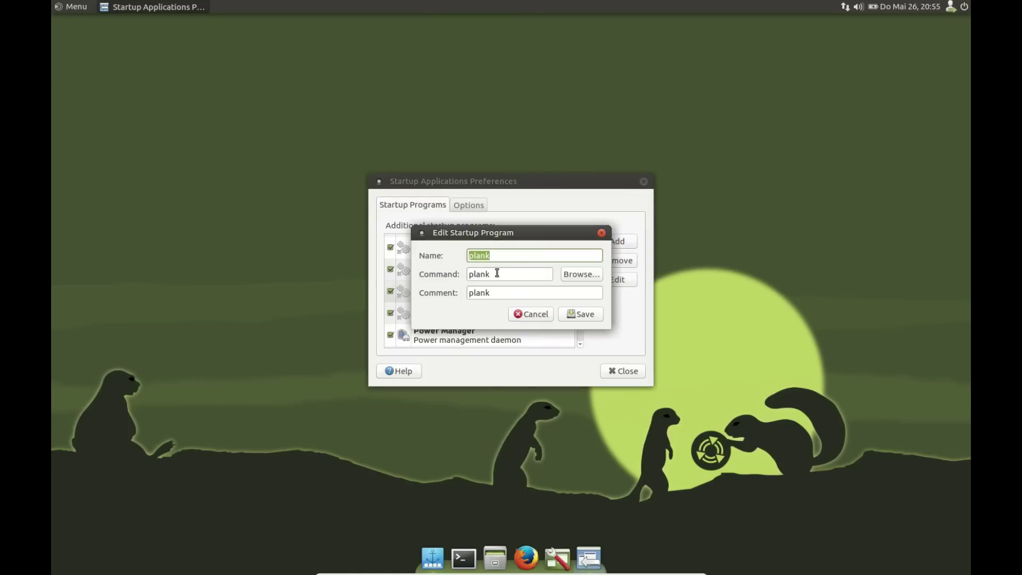
click(602, 233)
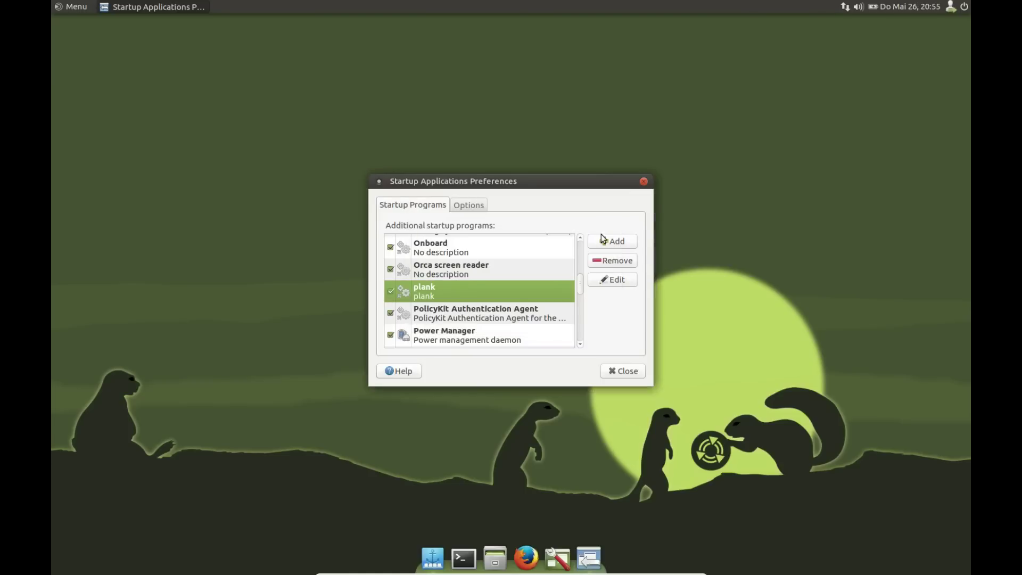
- Close Startup Applications and open Plank preferences, viewing Behaviour and Docklets before returning to Appearance
click(636, 371)
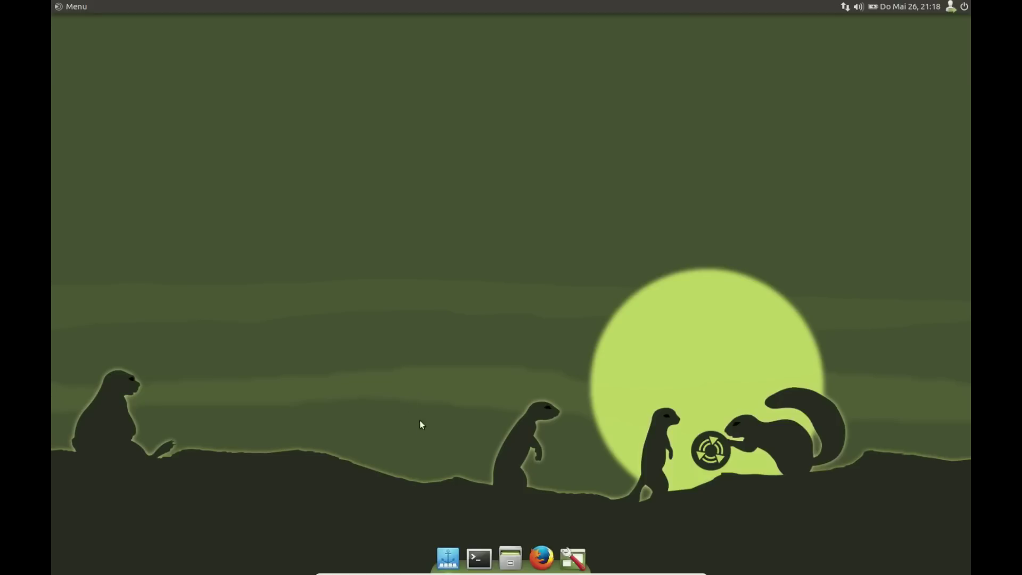
click(453, 563)
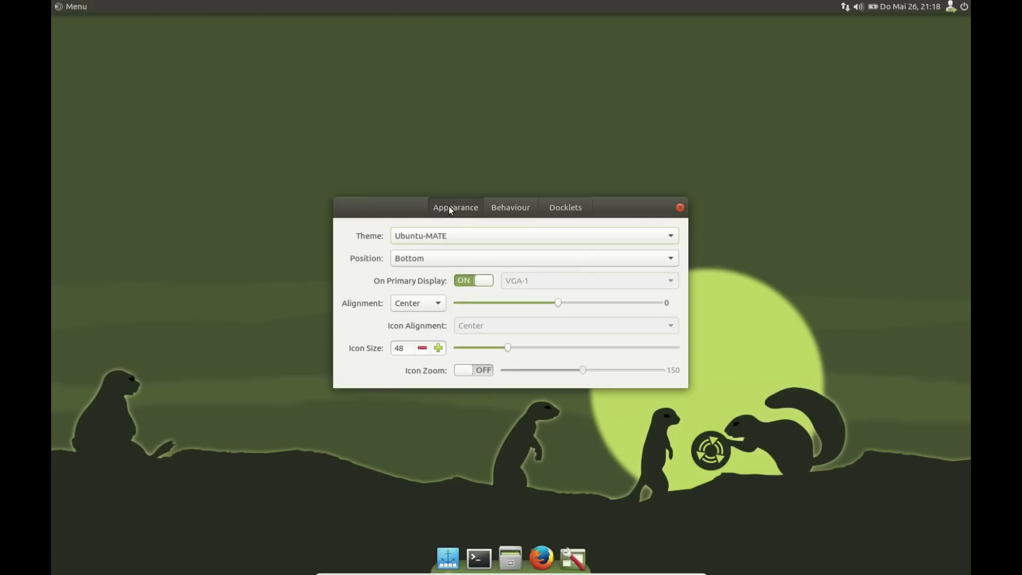
click(508, 207)
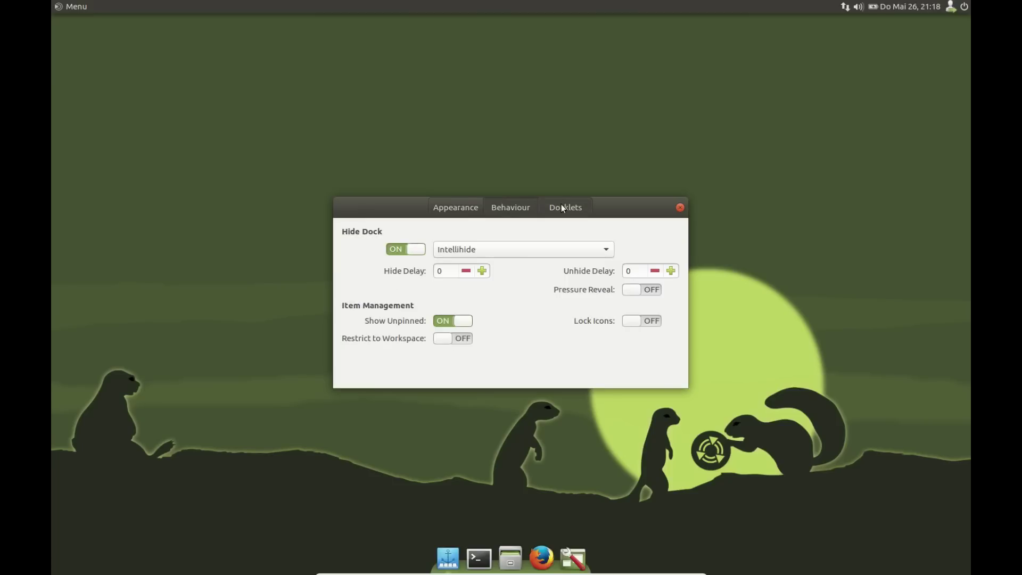
click(562, 206)
click(461, 207)
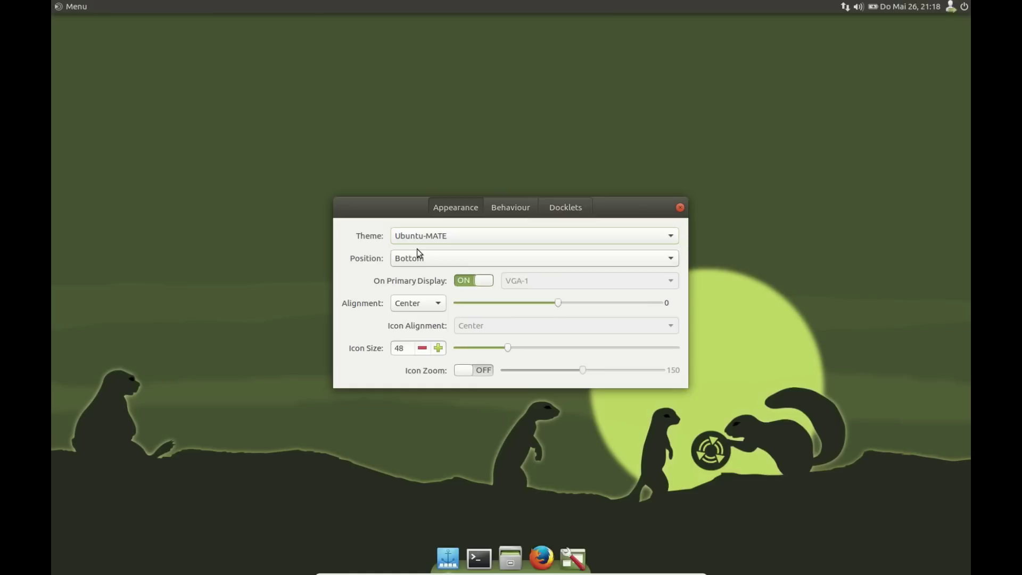
click(429, 237)
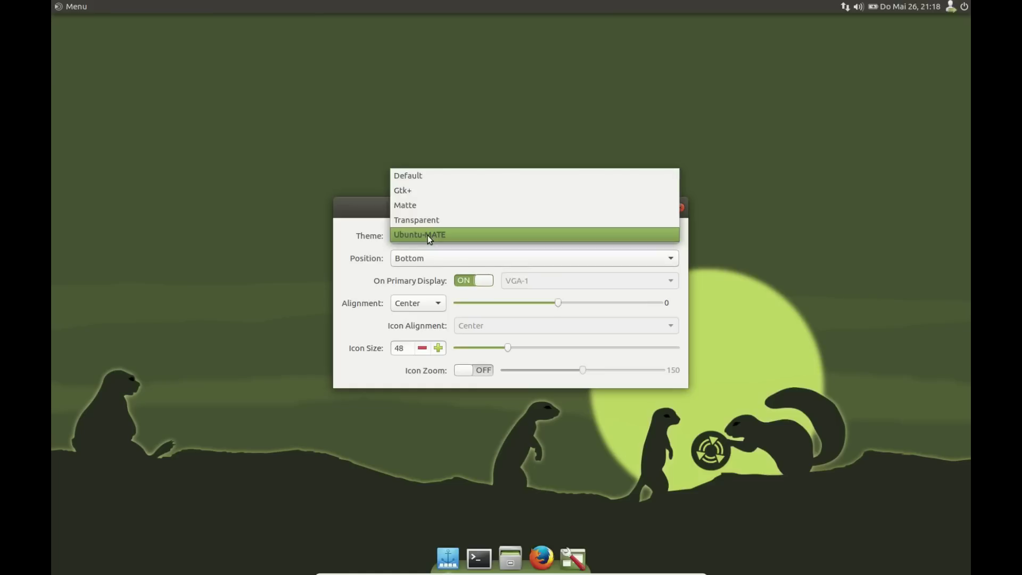
click(440, 190)
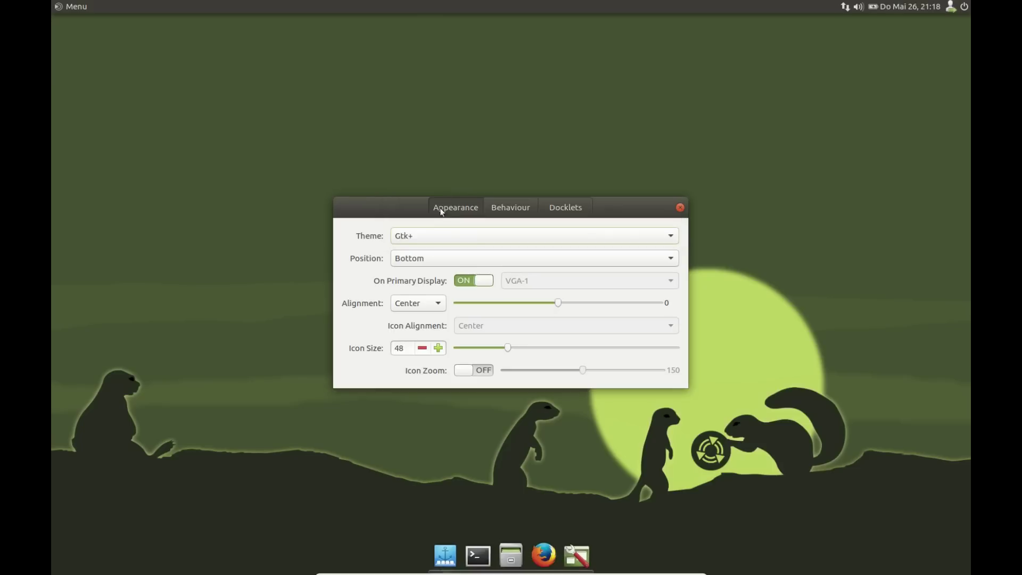
click(440, 242)
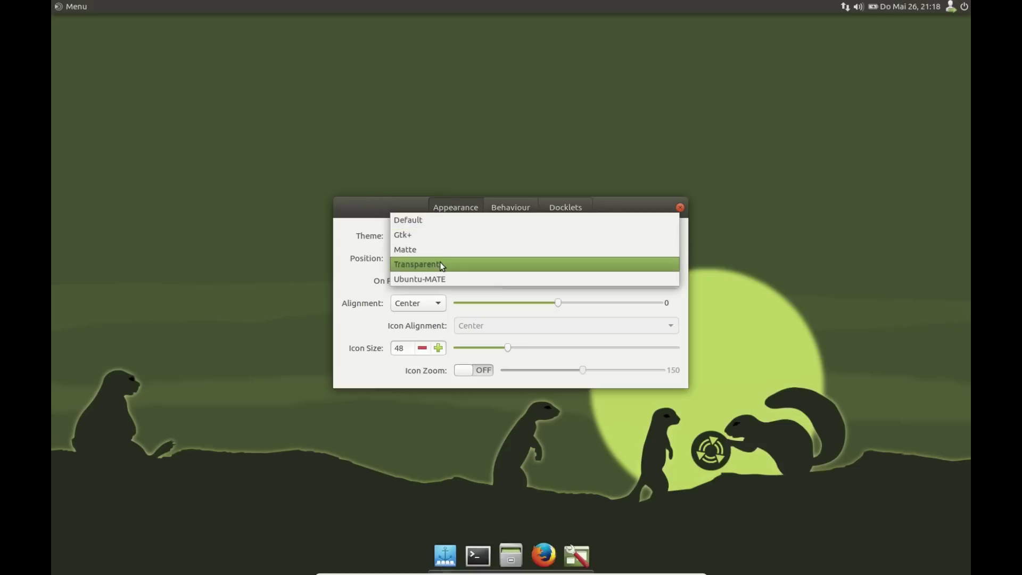
click(440, 262)
click(445, 235)
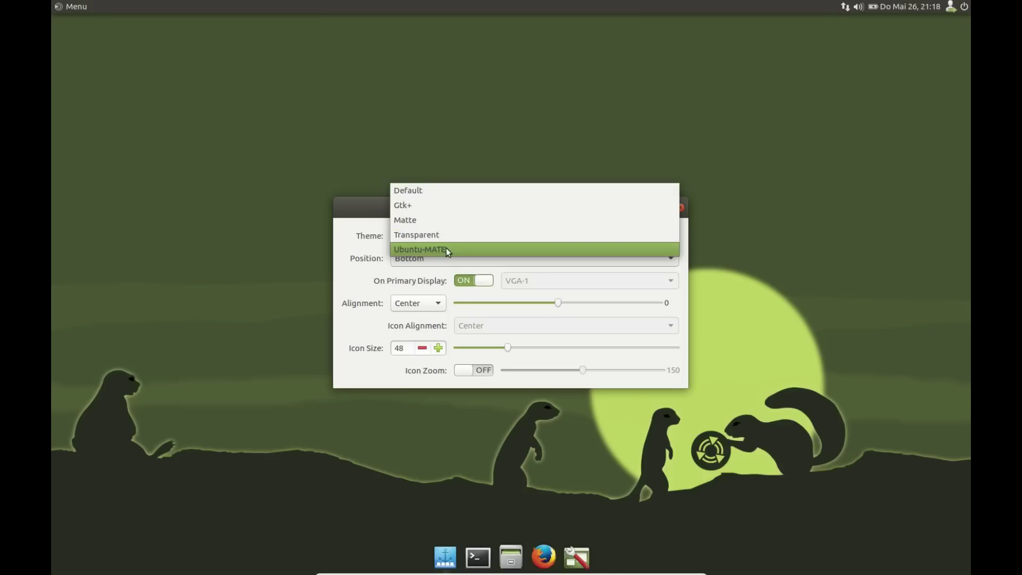
click(448, 250)
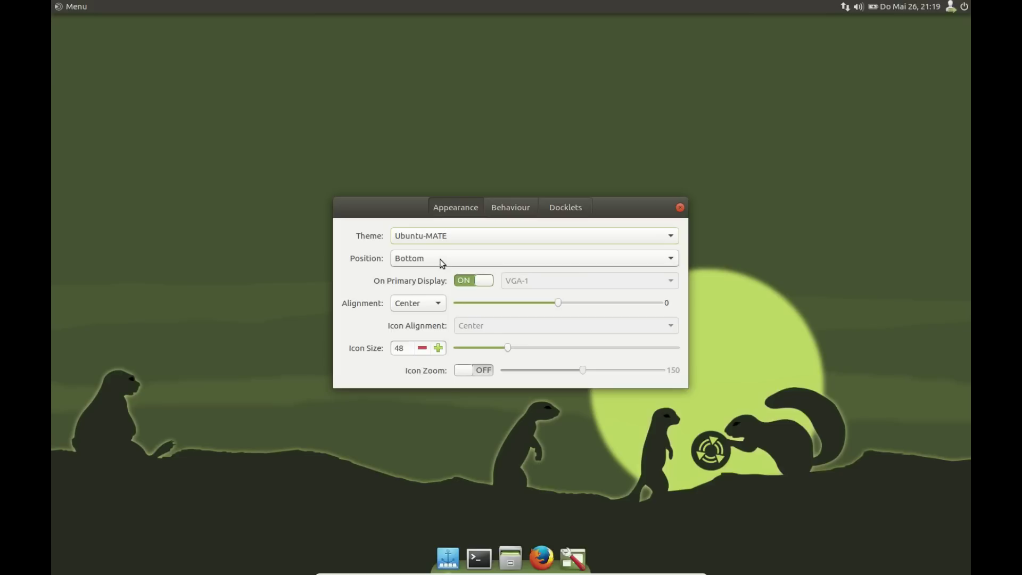
- Try the Left and Right dock positions, then settle on Bottom
click(440, 263)
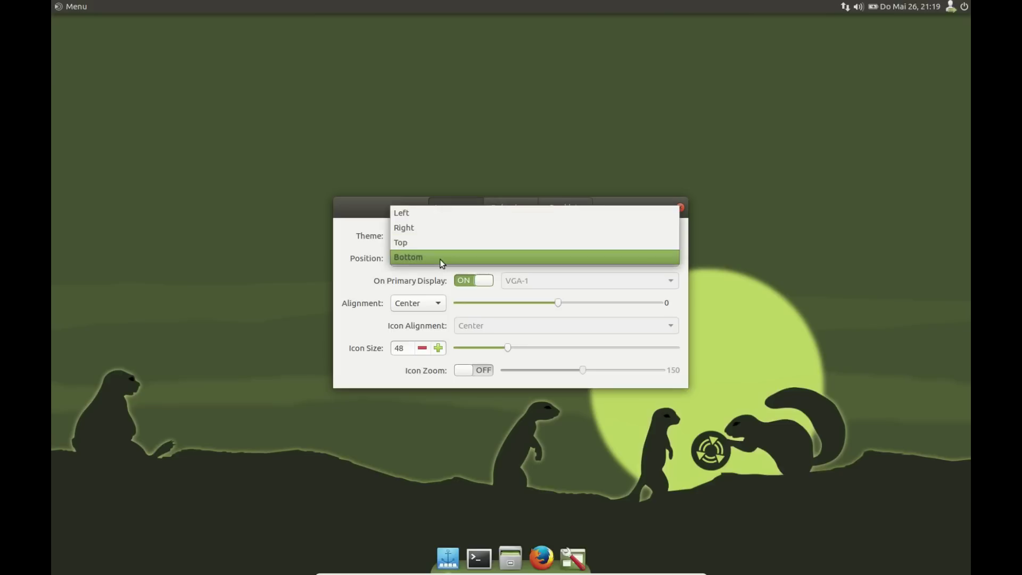
click(441, 213)
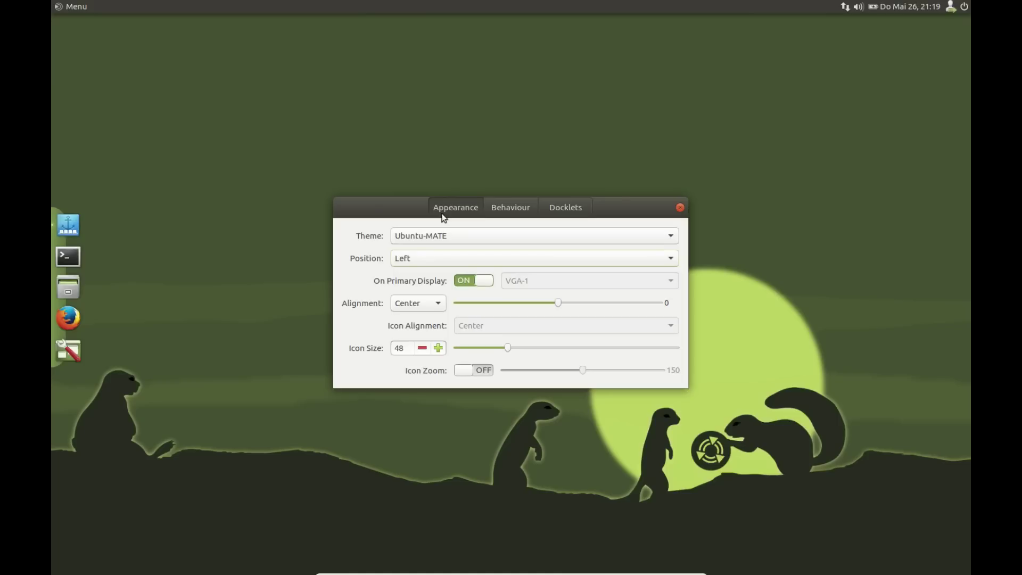
click(438, 257)
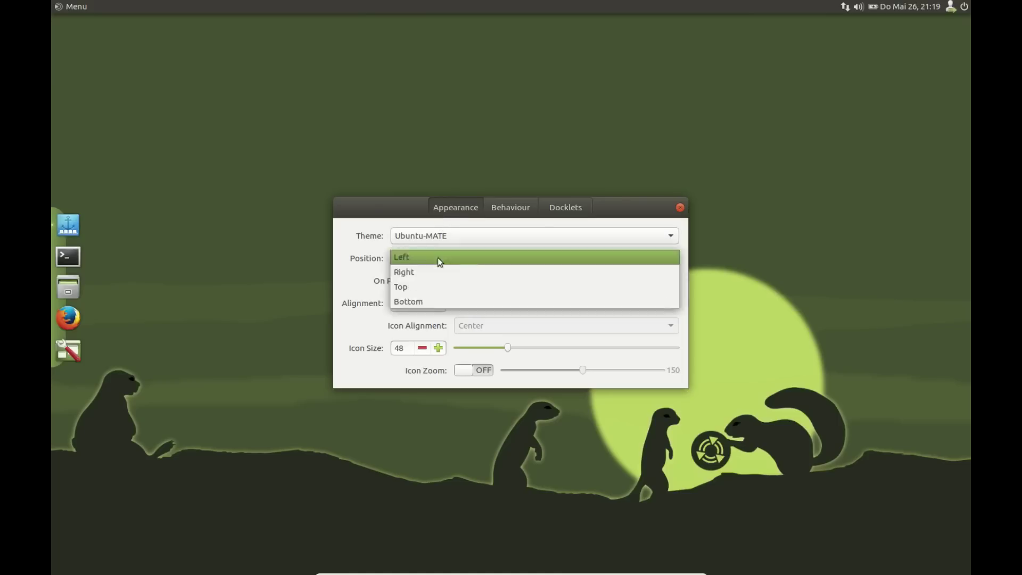
click(438, 267)
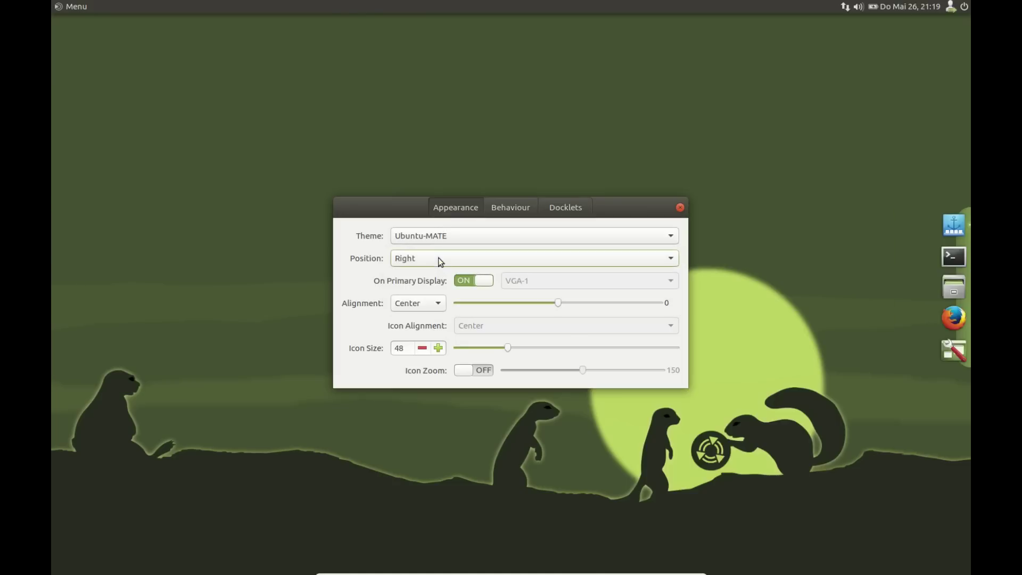
click(439, 259)
click(435, 286)
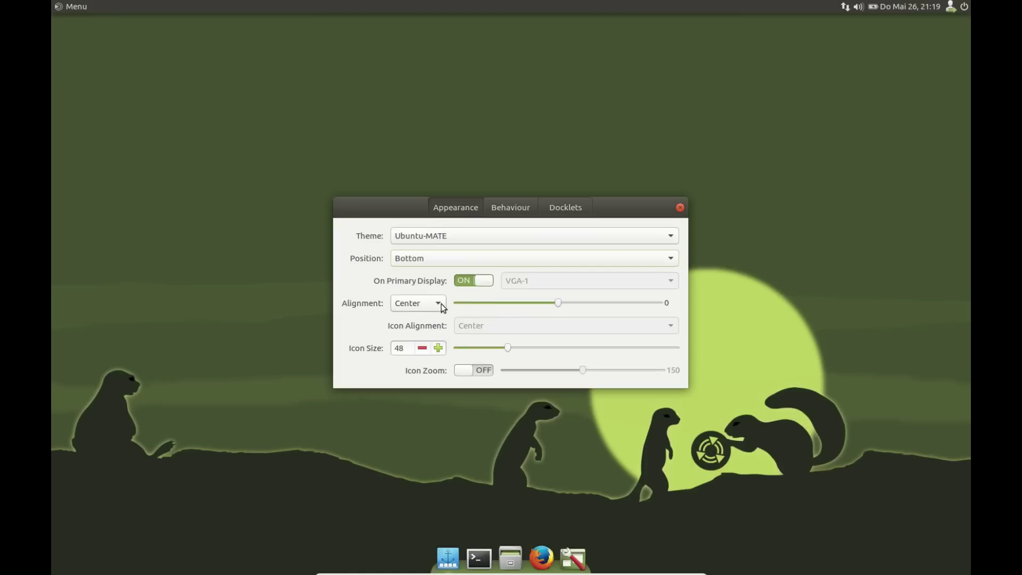
- Try End, Start and Fill alignments, then set Center and nudge the offset
click(440, 304)
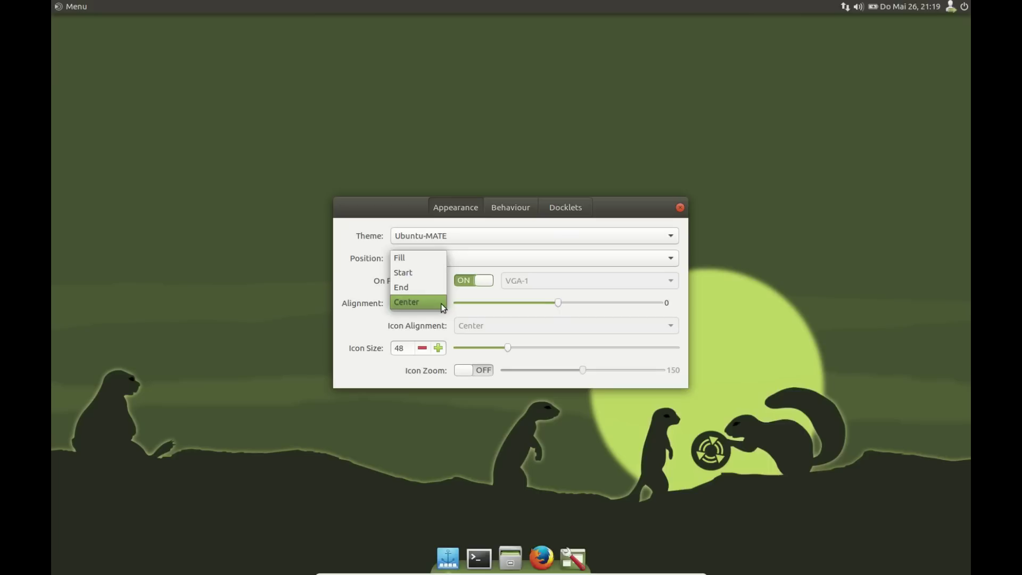
click(435, 289)
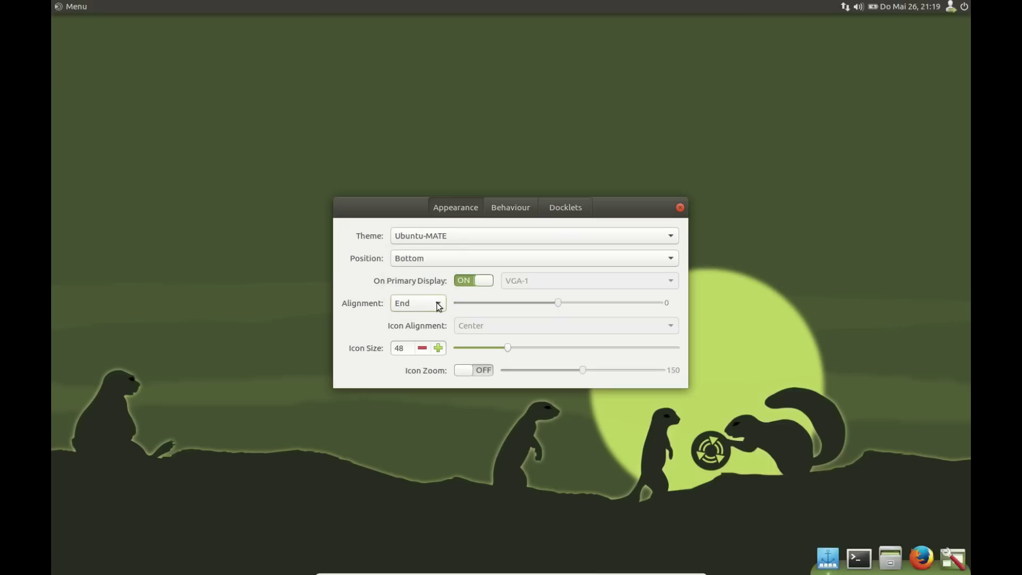
click(437, 303)
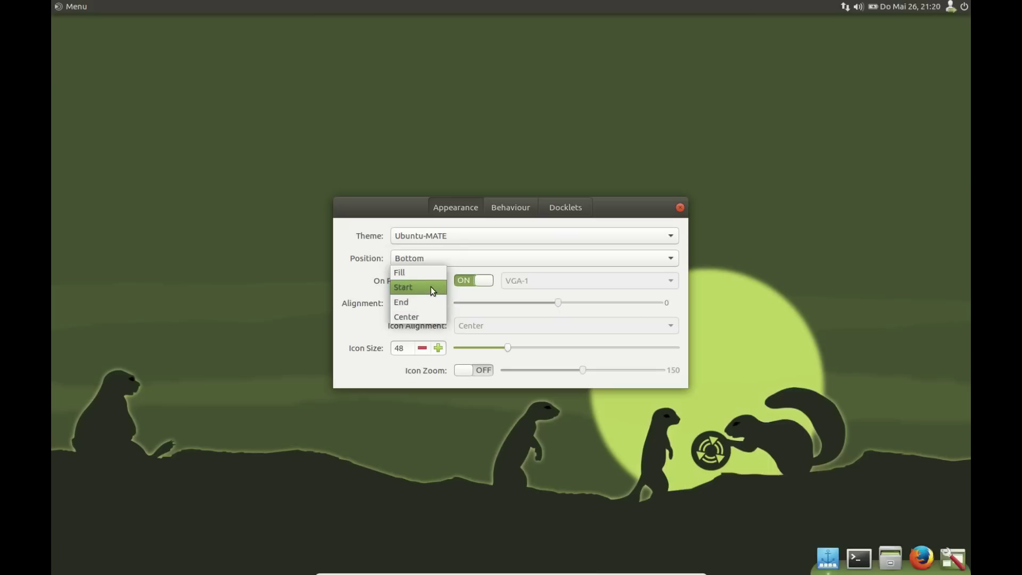
click(430, 286)
click(435, 302)
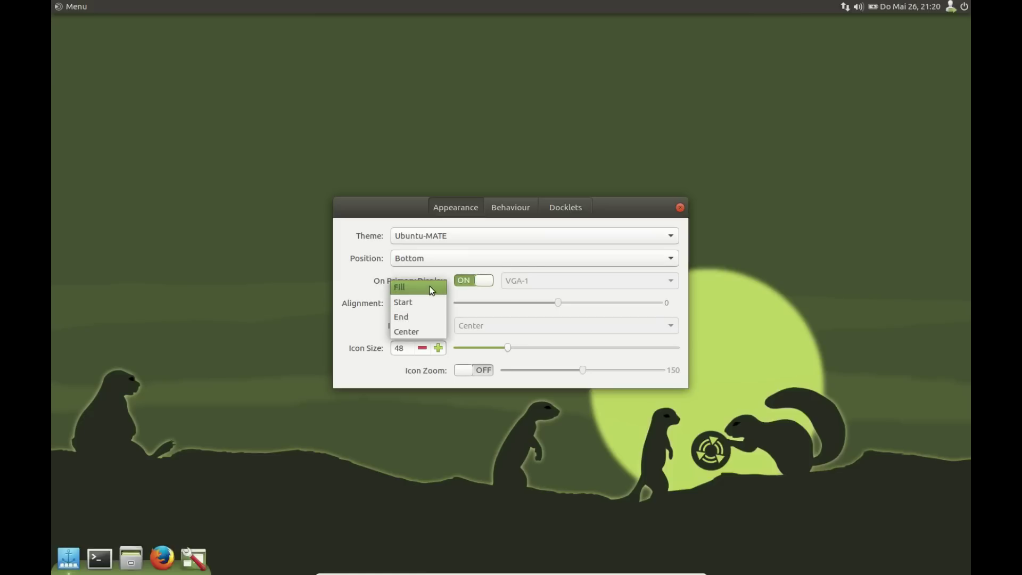
click(429, 285)
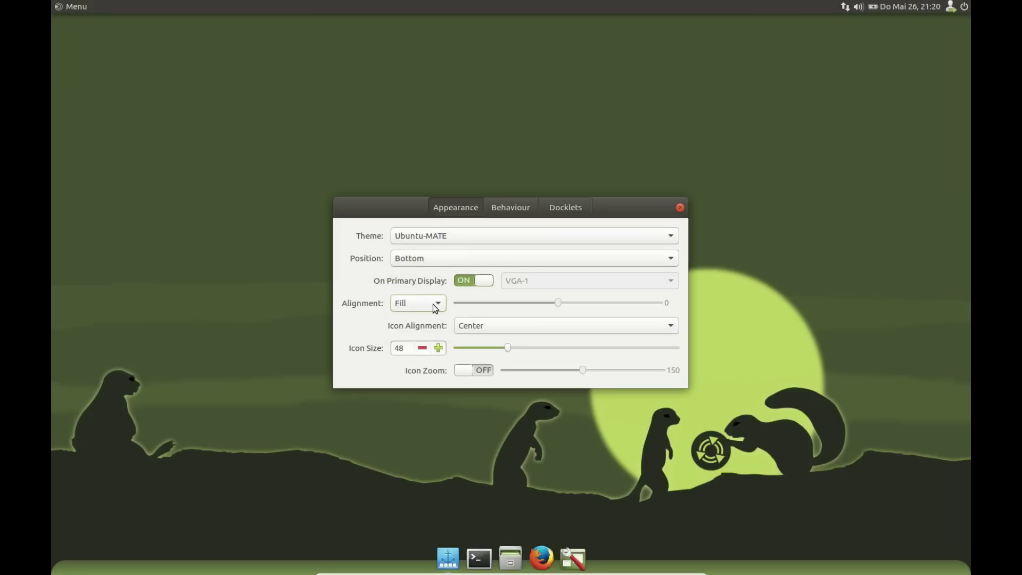
click(435, 308)
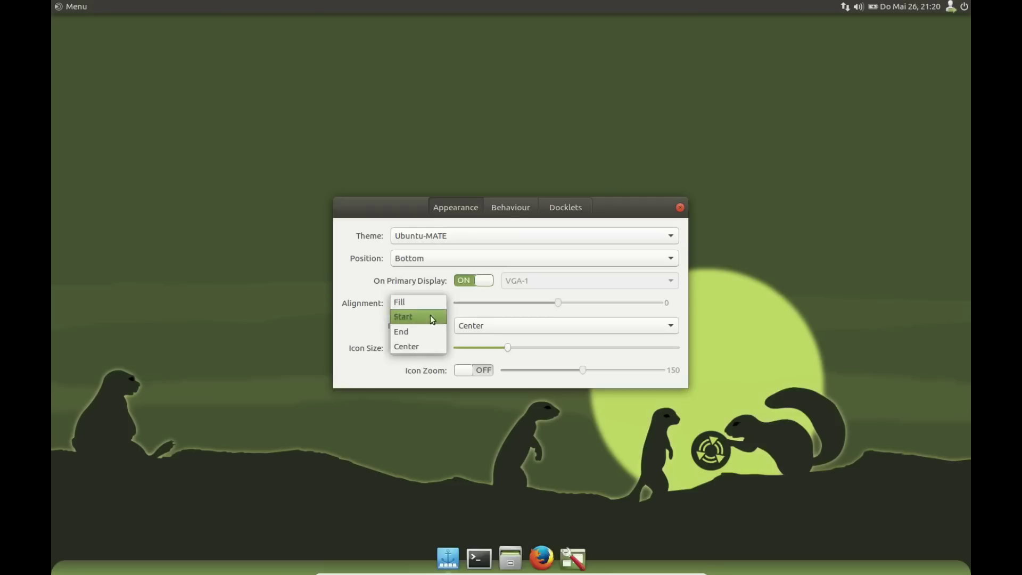
click(417, 346)
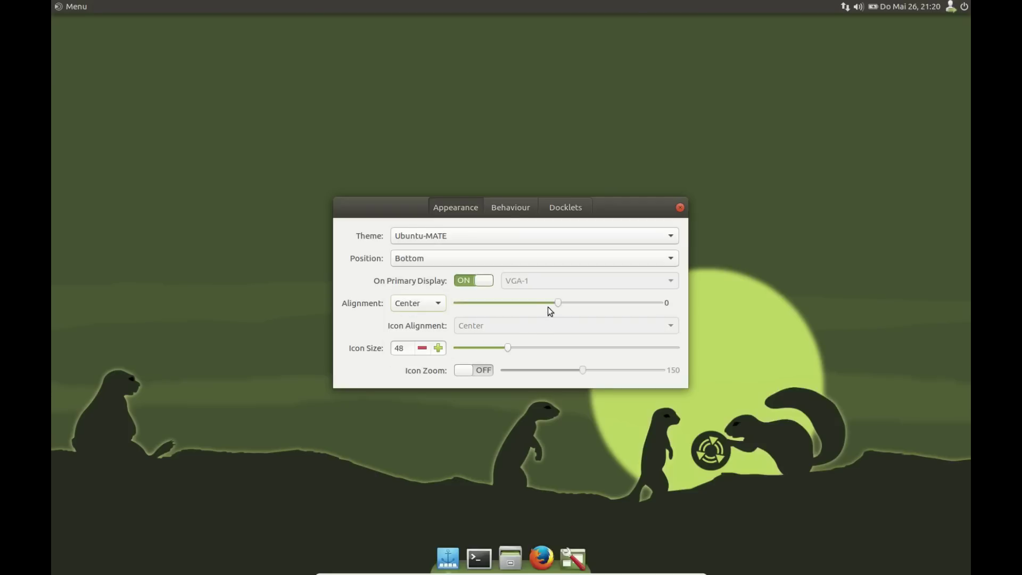
mouse_move(558, 305)
mouse_down()
mouse_move(481, 305)
mouse_move(624, 305)
mouse_move(558, 305)
mouse_up()
- Try a larger icon size and icon zoom, switch zoom back off, and view Behaviour settings
mouse_move(509, 349)
mouse_down()
mouse_move(621, 347)
mouse_move(509, 350)
mouse_up()
click(482, 372)
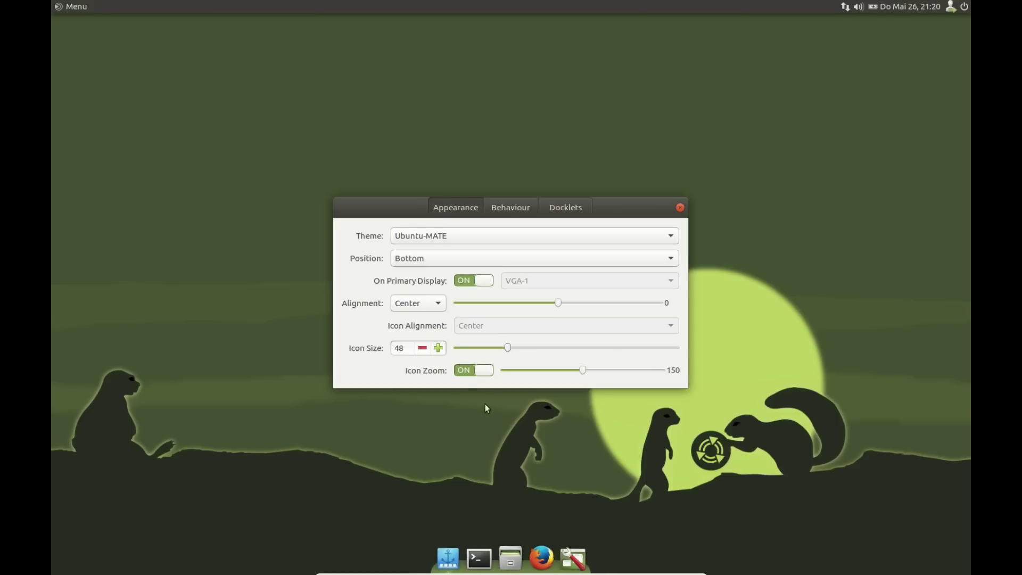
click(465, 370)
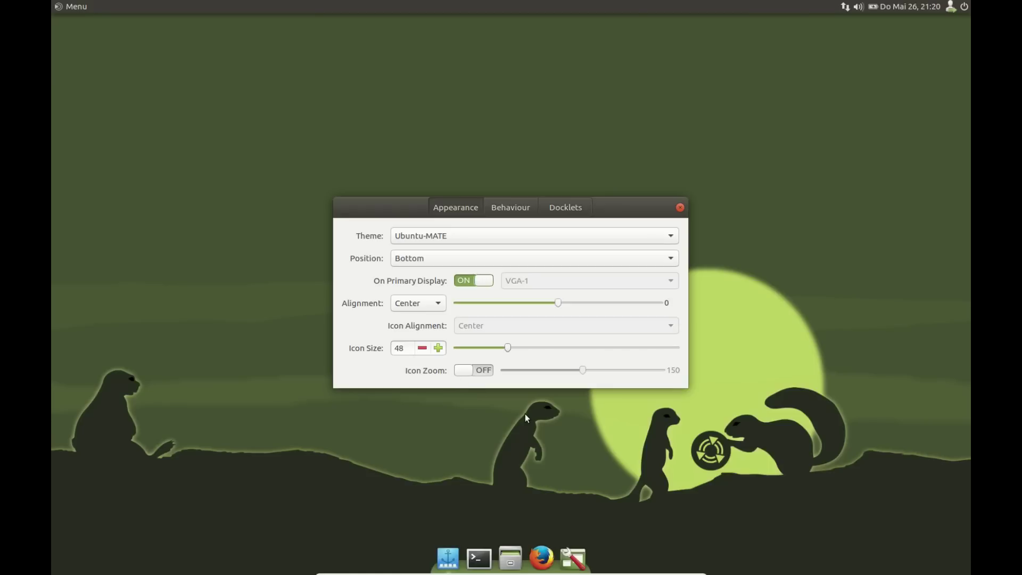
click(509, 210)
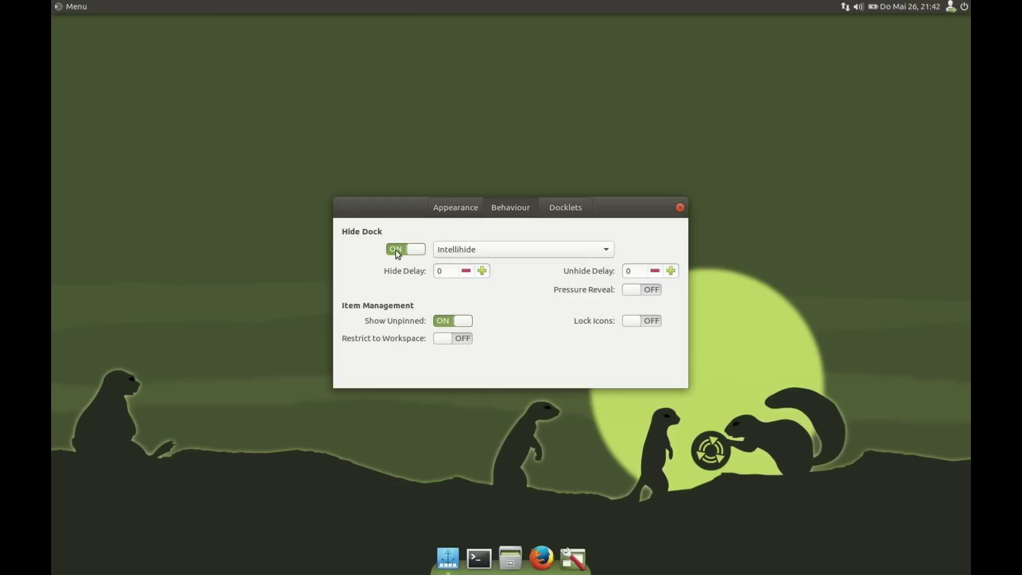
click(479, 556)
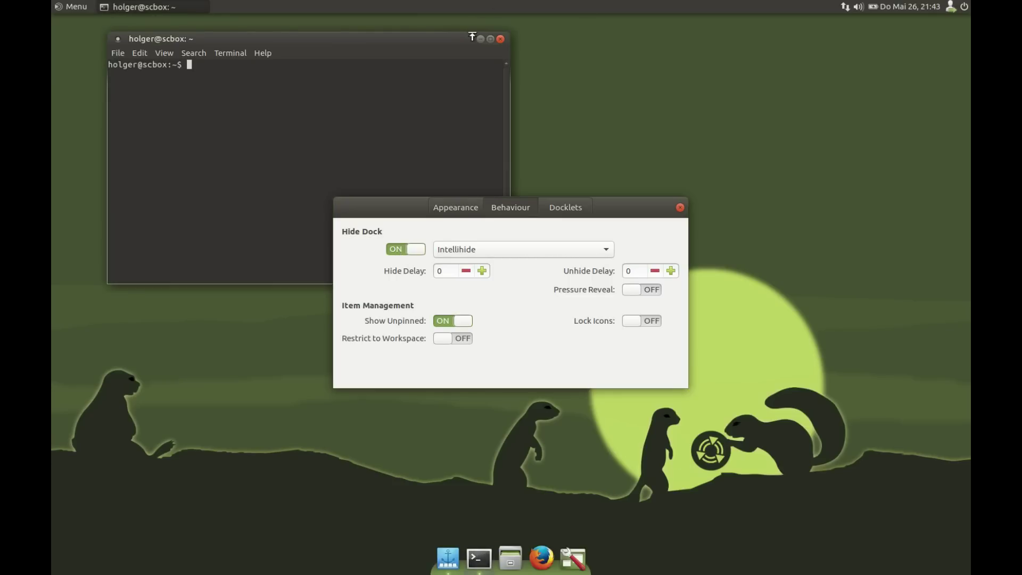
click(491, 40)
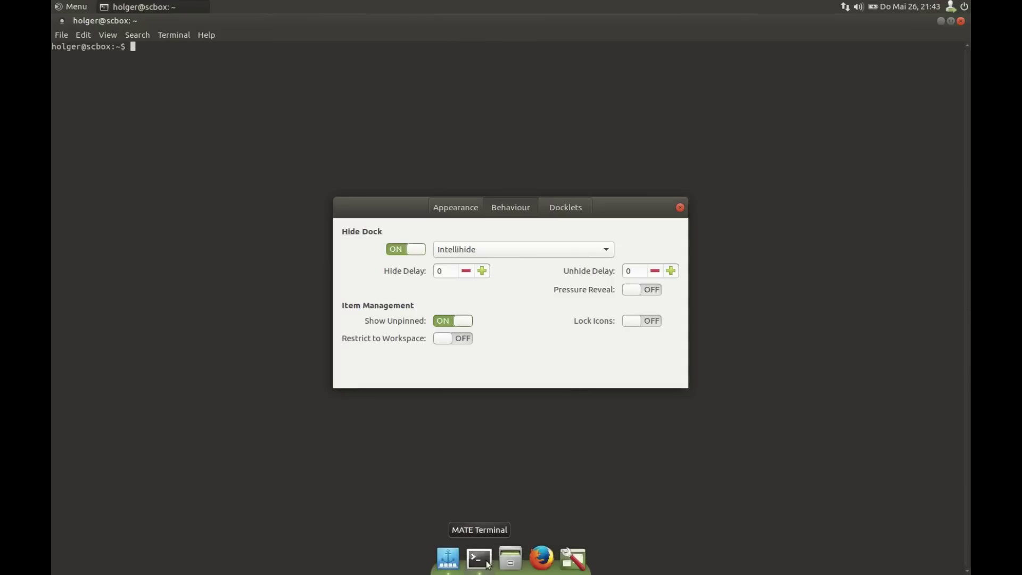
mouse_move(512, 572)
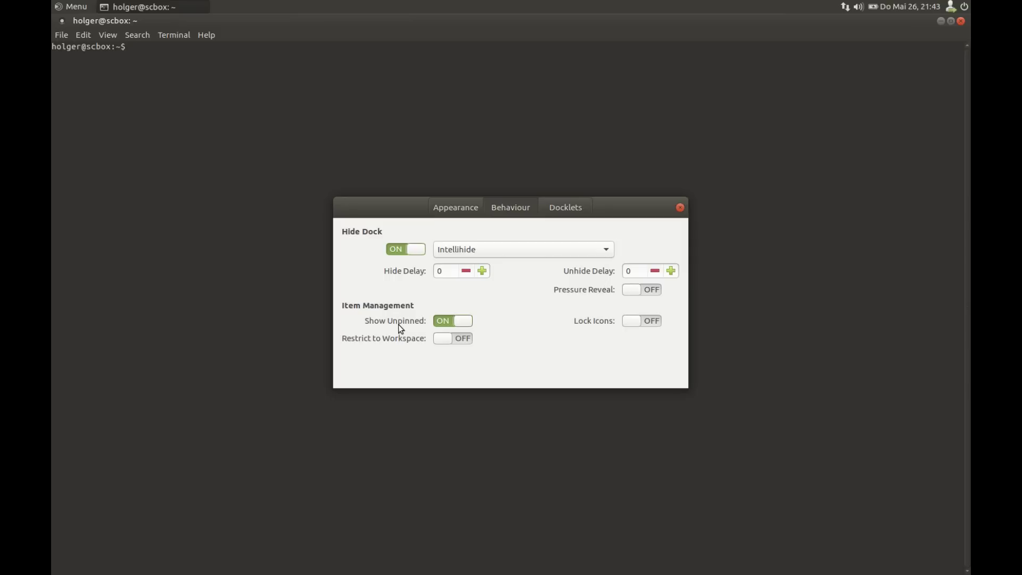
click(960, 21)
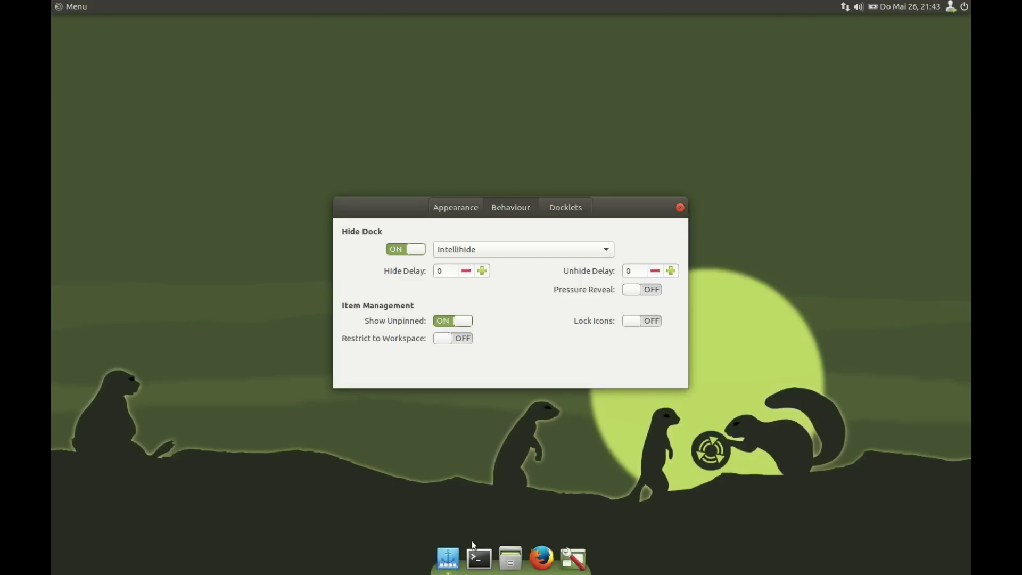
- Launch and close Pluma twice while toggling Show Unpinned off and back on
click(67, 6)
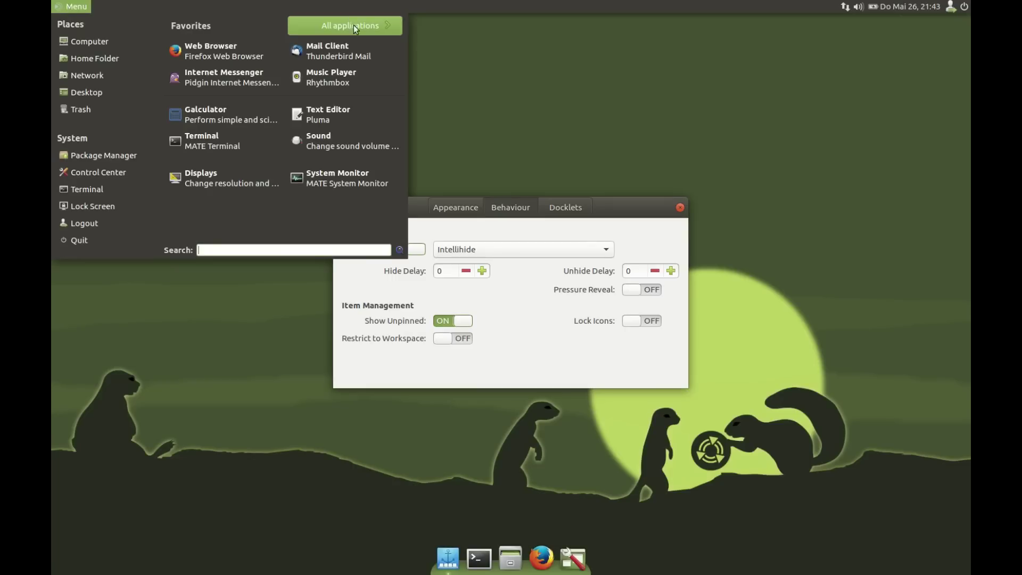
click(350, 117)
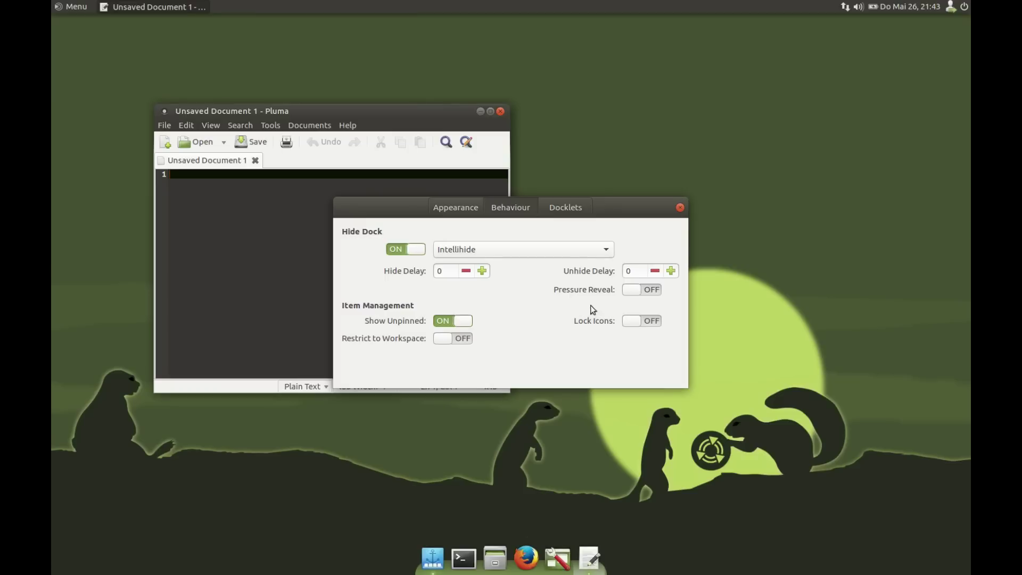
click(501, 111)
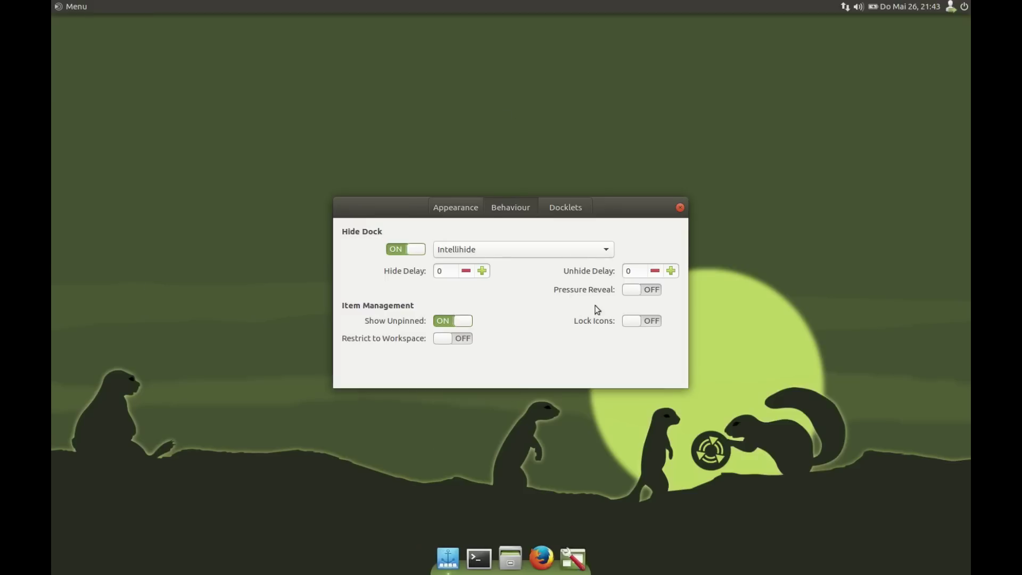
click(441, 319)
click(71, 7)
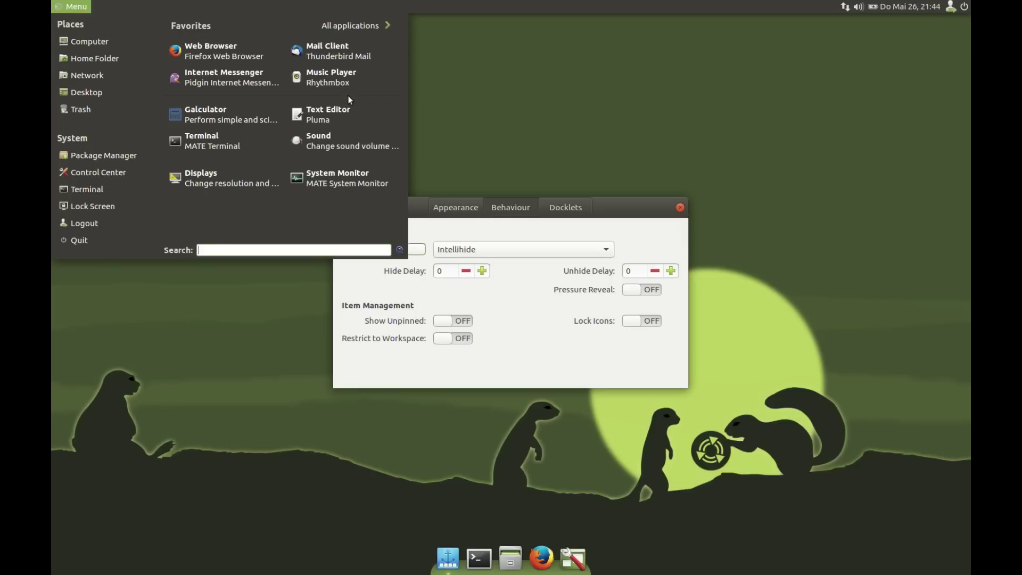
click(349, 113)
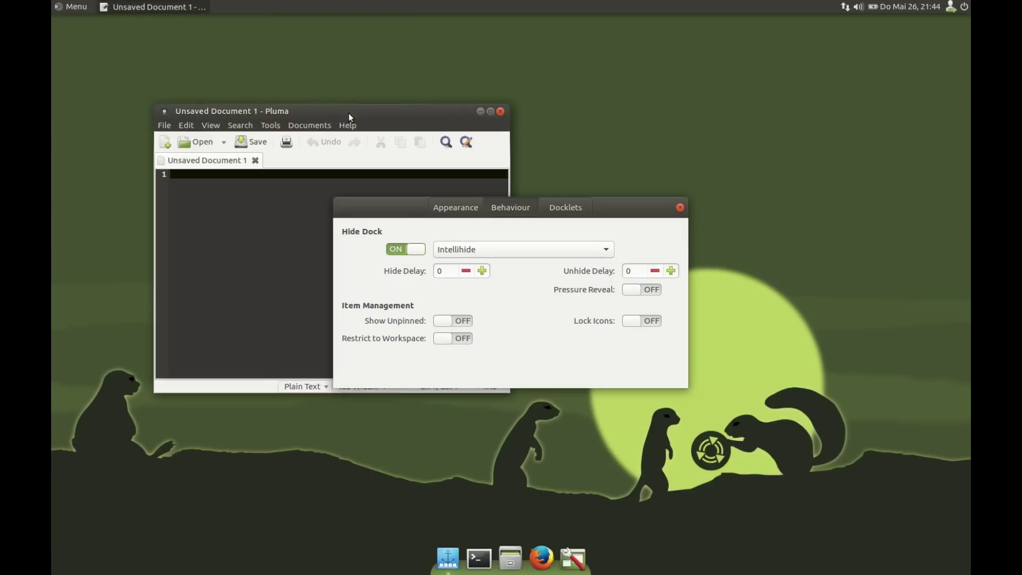
click(500, 111)
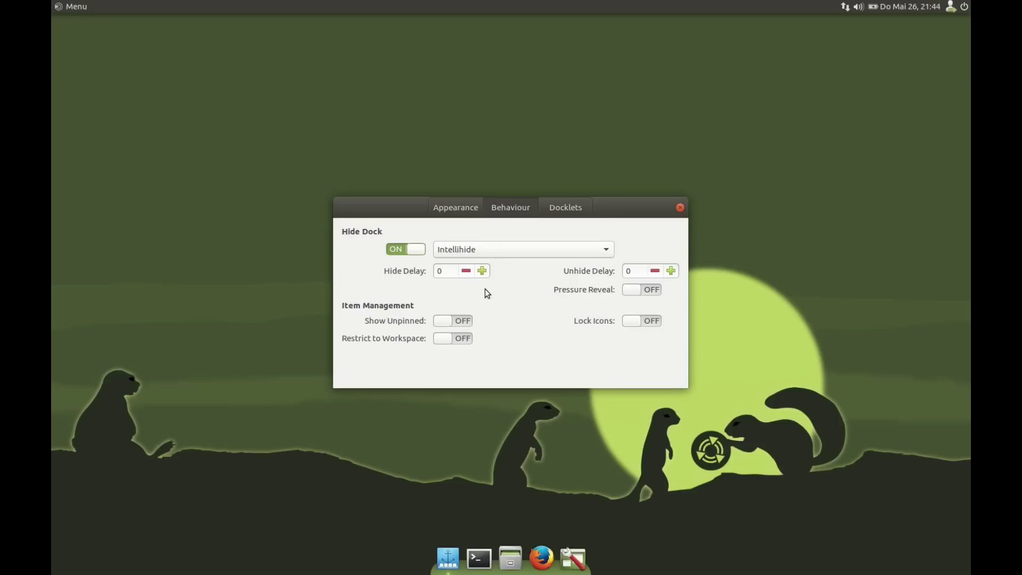
click(462, 320)
- Relaunch Pluma, set Keep in Dock on its dock icon, then close its window
click(72, 6)
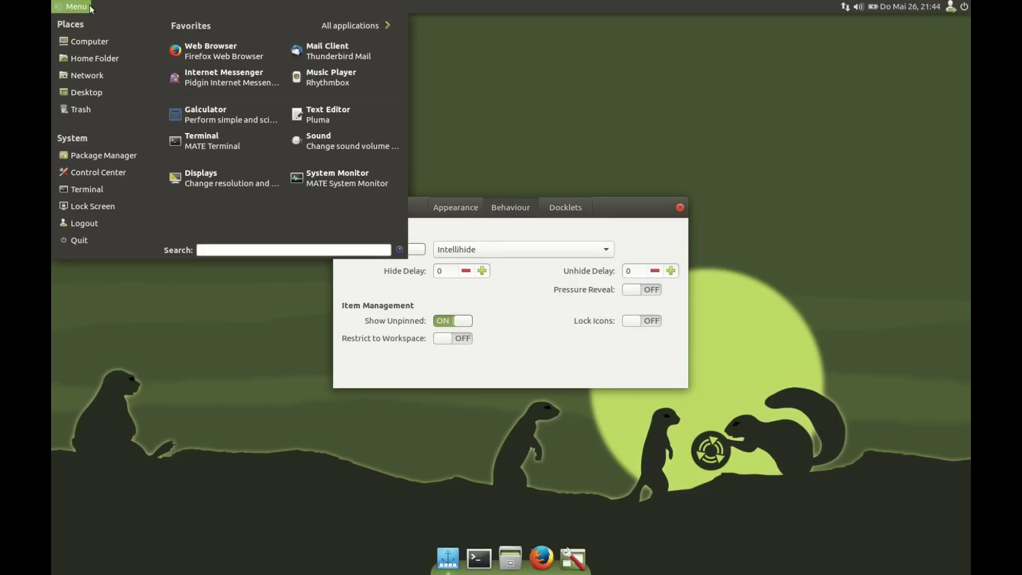
click(324, 127)
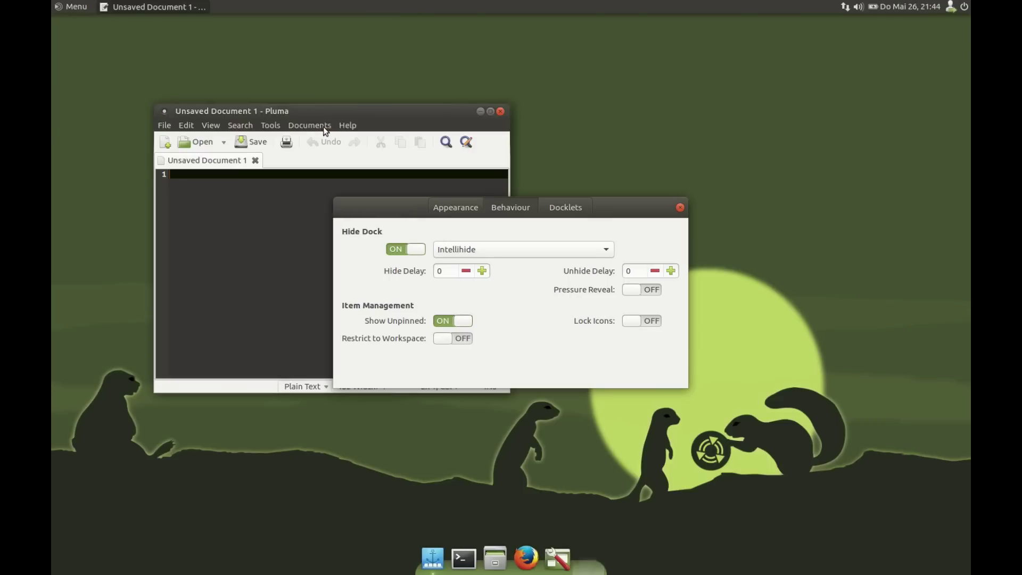
drag(438, 109, 343, 44)
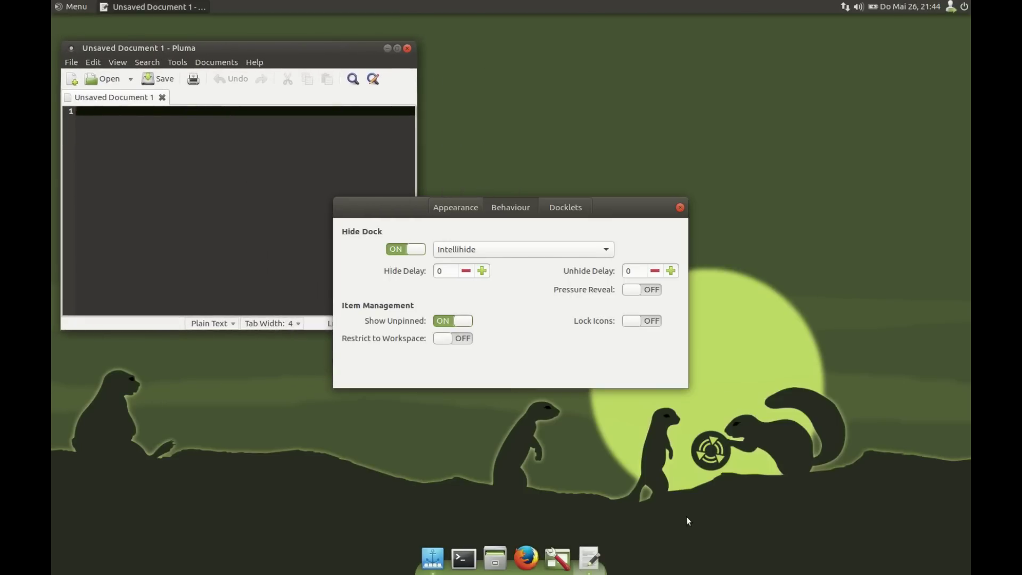
right_click(597, 558)
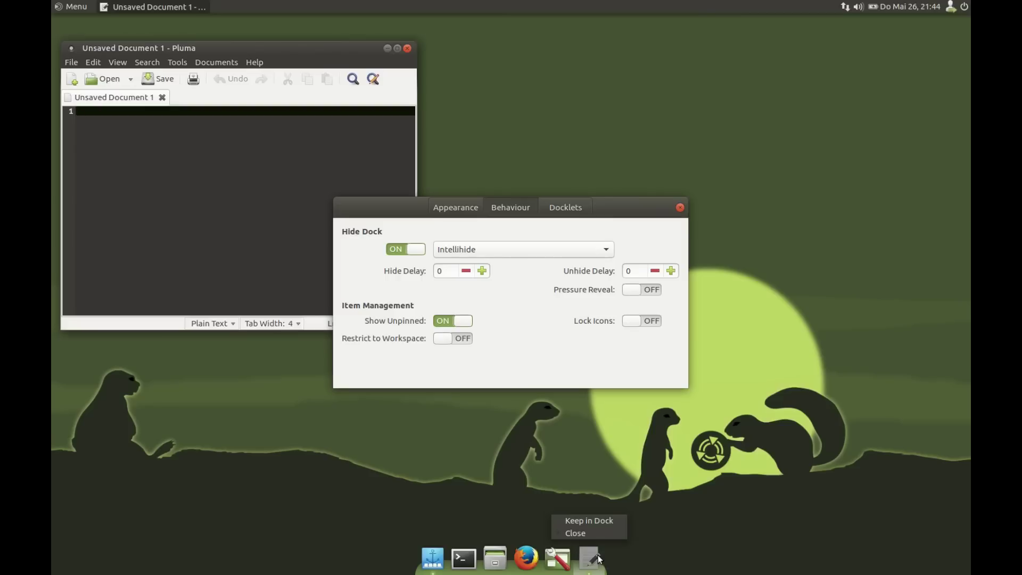
click(599, 522)
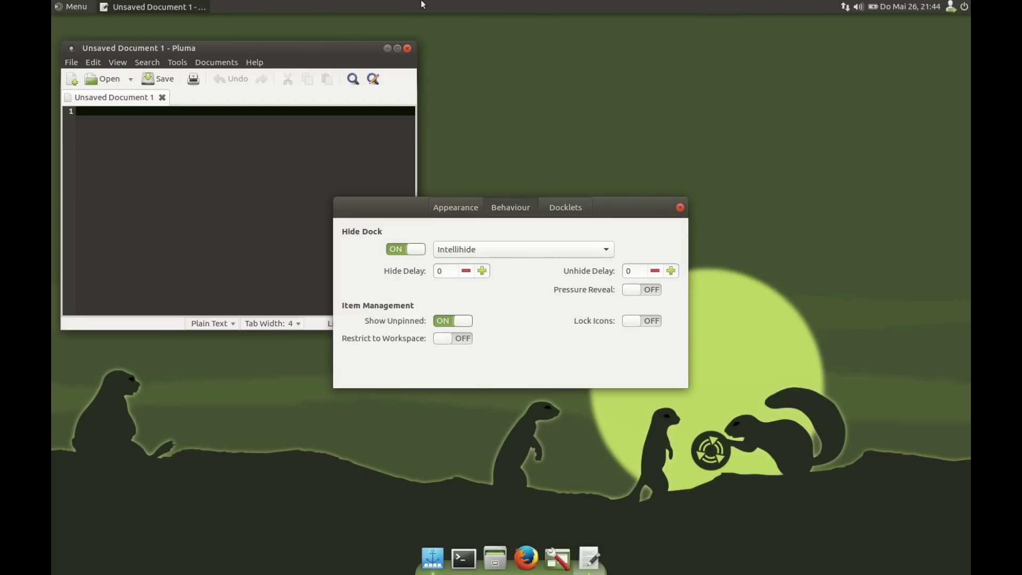
click(405, 48)
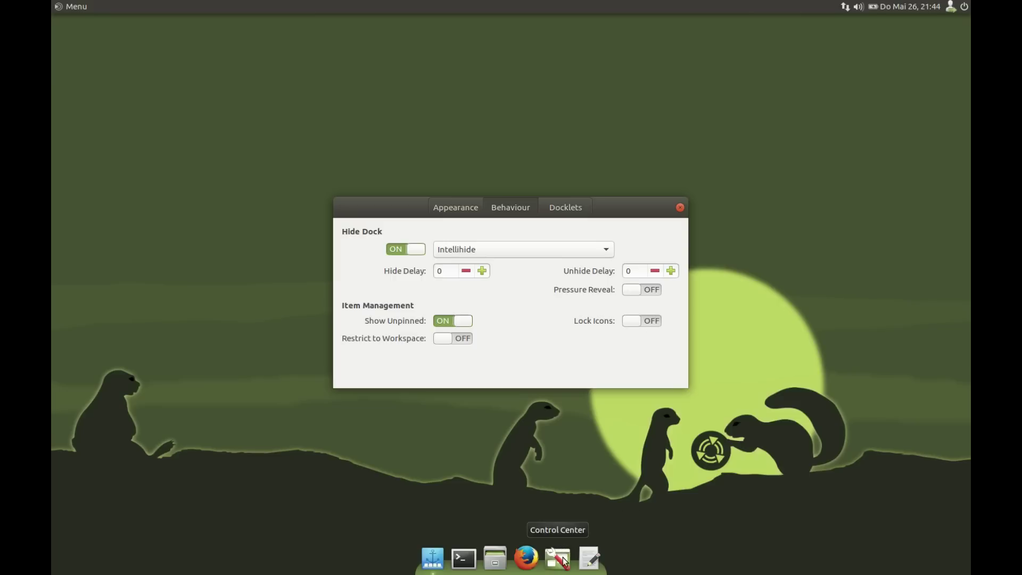
- Reorder dock launchers so Caja and Control Center precede Firefox, terminal after it; toggle Lock Icons
mouse_move(563, 560)
mouse_down()
mouse_move(481, 559)
mouse_move(559, 558)
mouse_up()
click(655, 319)
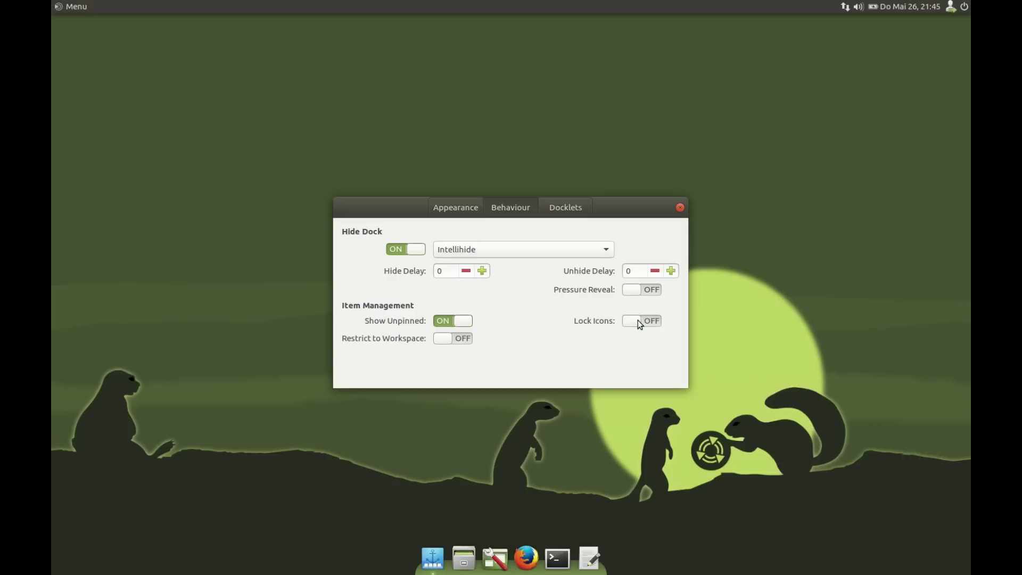
- Drag the Trash docklet onto the end of the dock, open it, and close the trash window
click(570, 204)
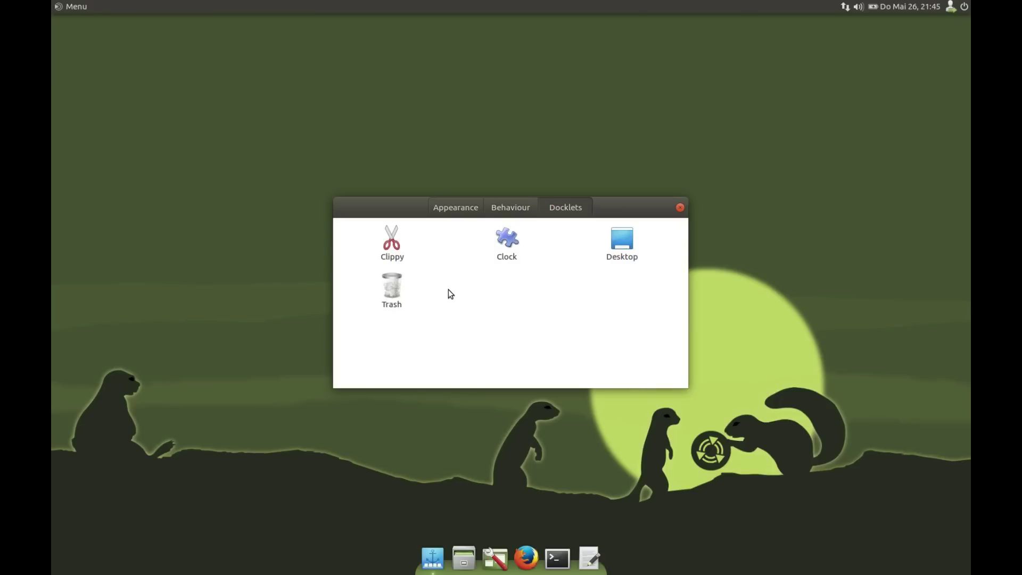
click(393, 280)
drag(392, 280, 573, 558)
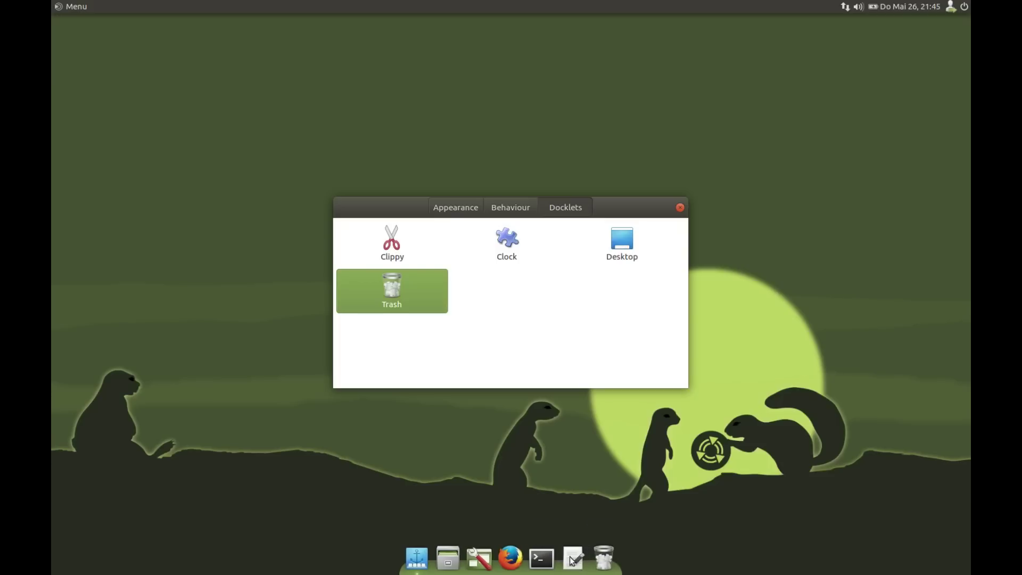
click(607, 565)
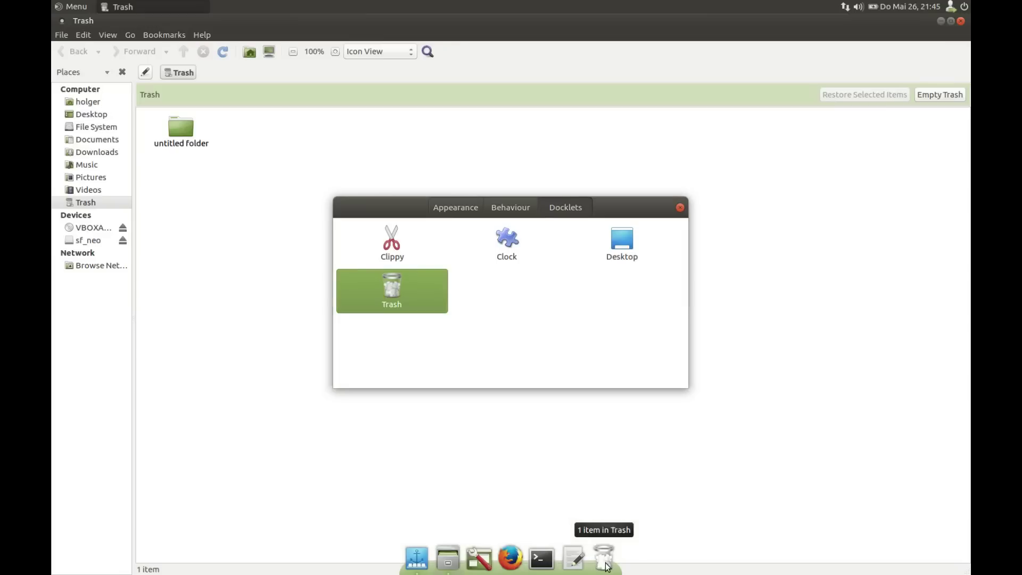
click(951, 22)
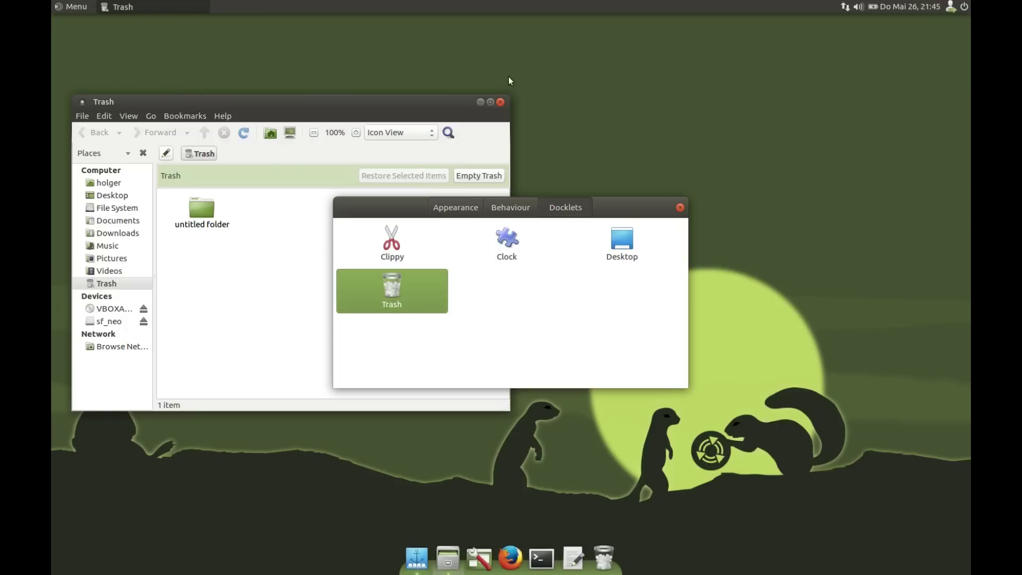
click(501, 102)
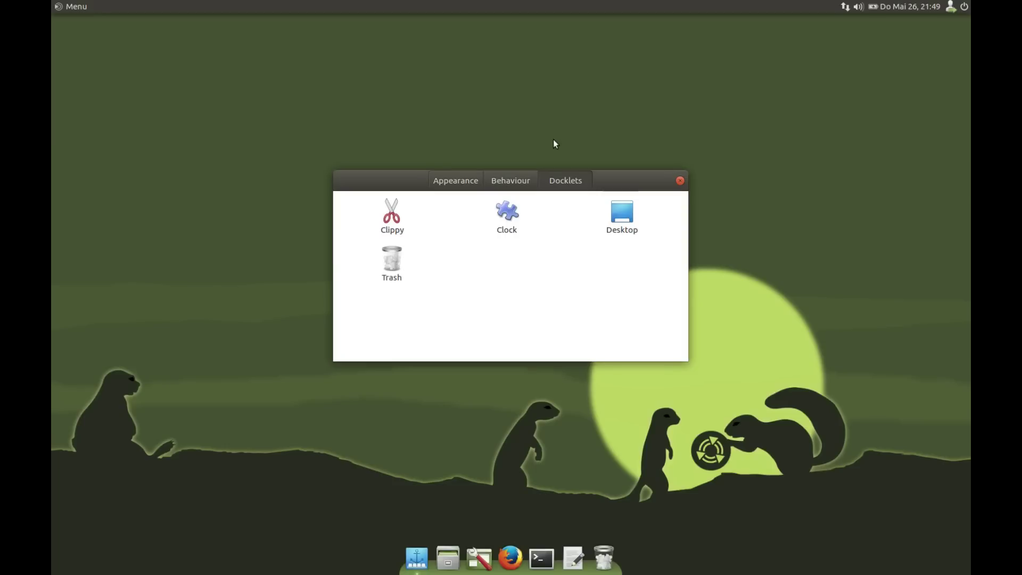
- Close Plank preferences, launch Galculator, pin it with Keep in Dock, and close it
click(680, 182)
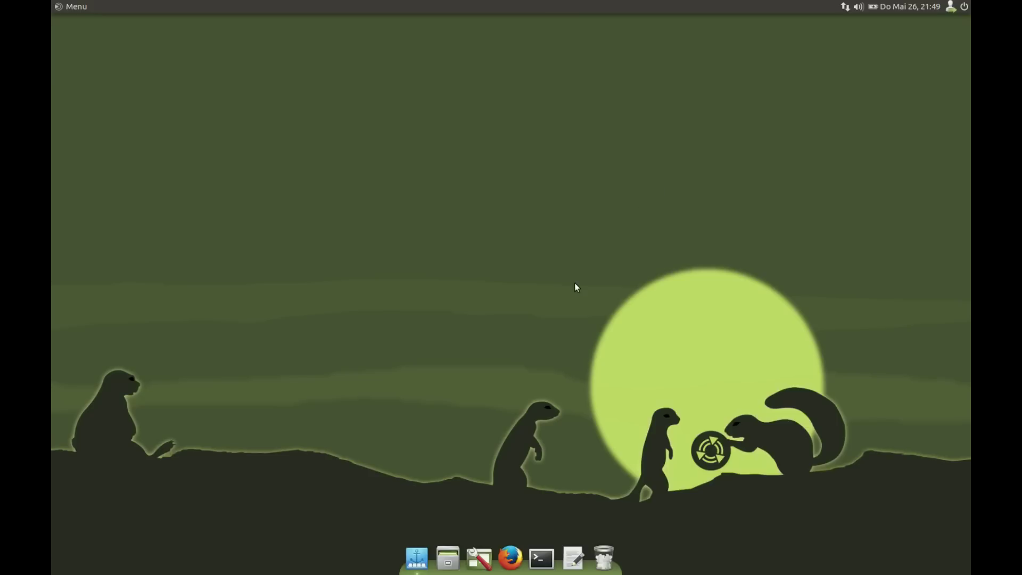
click(71, 7)
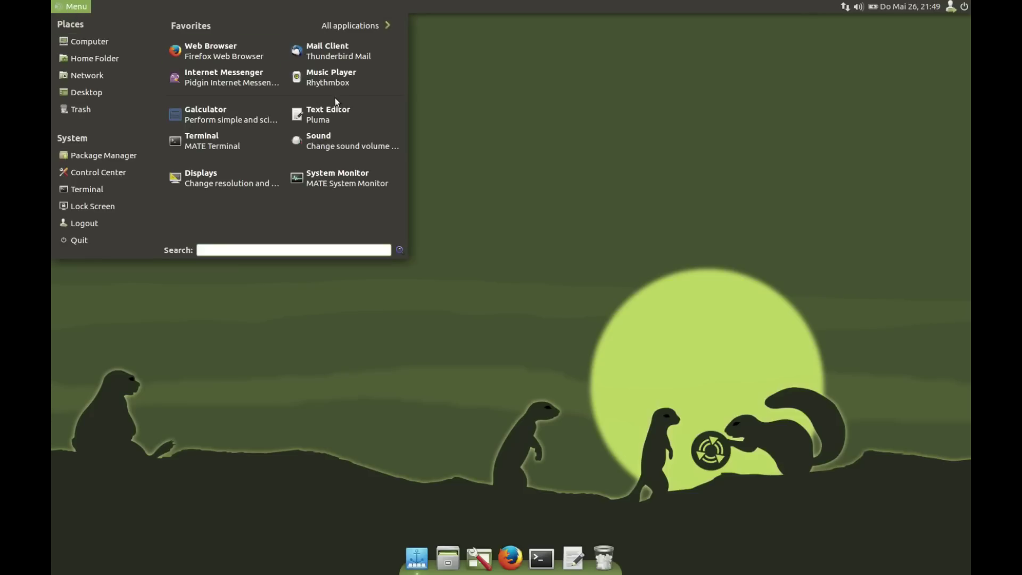
click(254, 109)
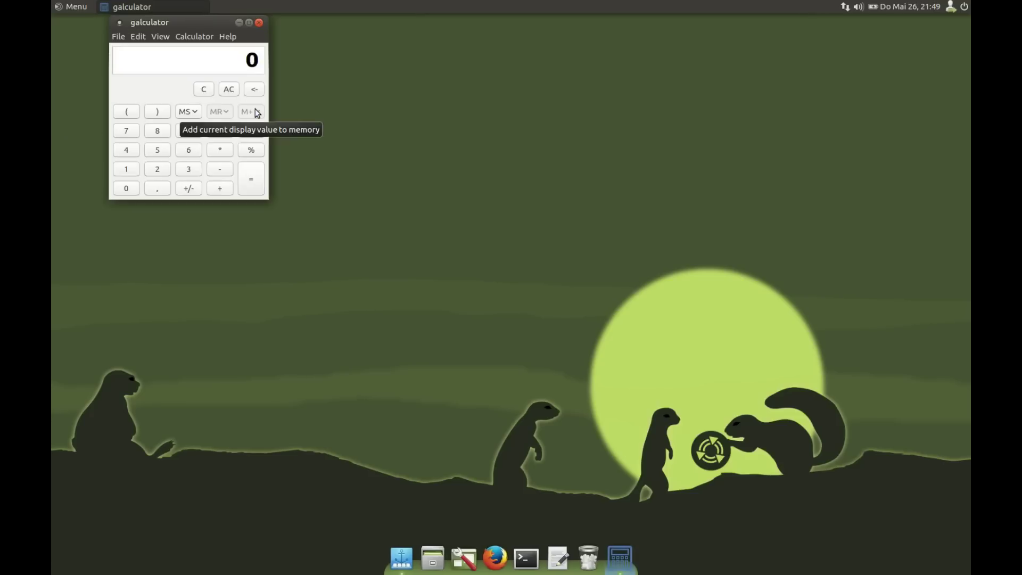
right_click(626, 559)
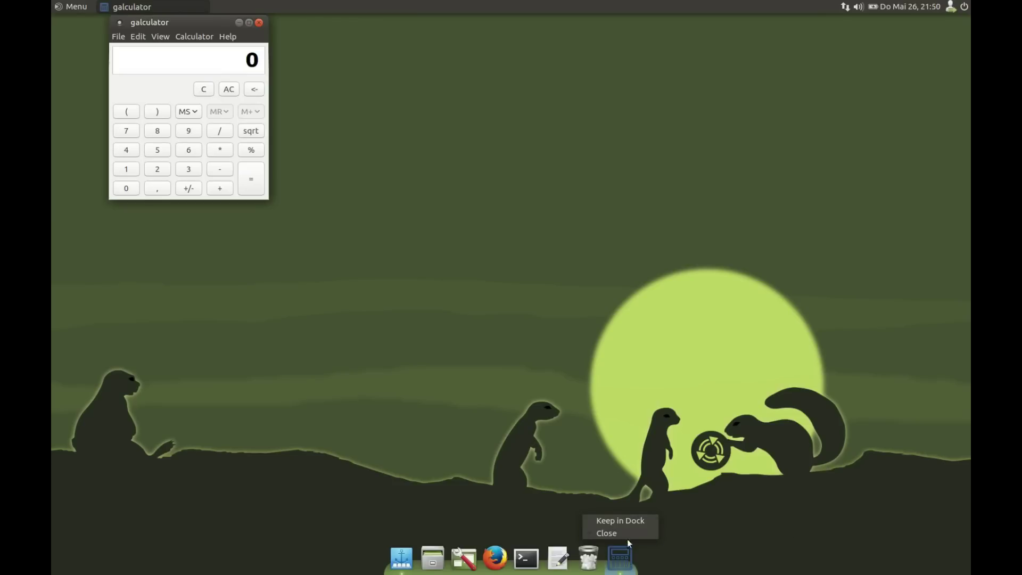
click(628, 521)
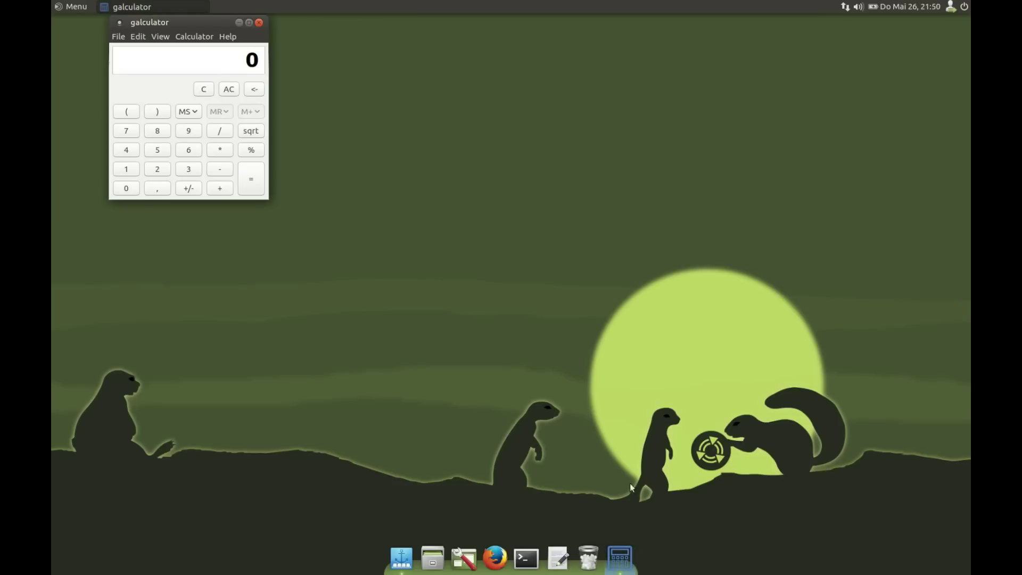
click(260, 24)
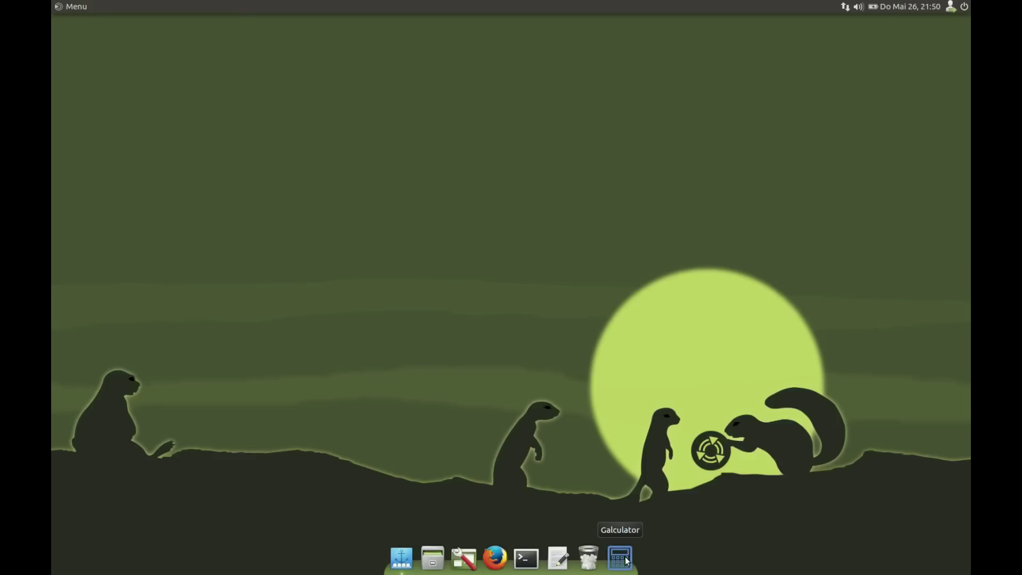
- Drag the Galculator icon off the dock onto the desktop to remove it
drag(627, 560, 628, 299)
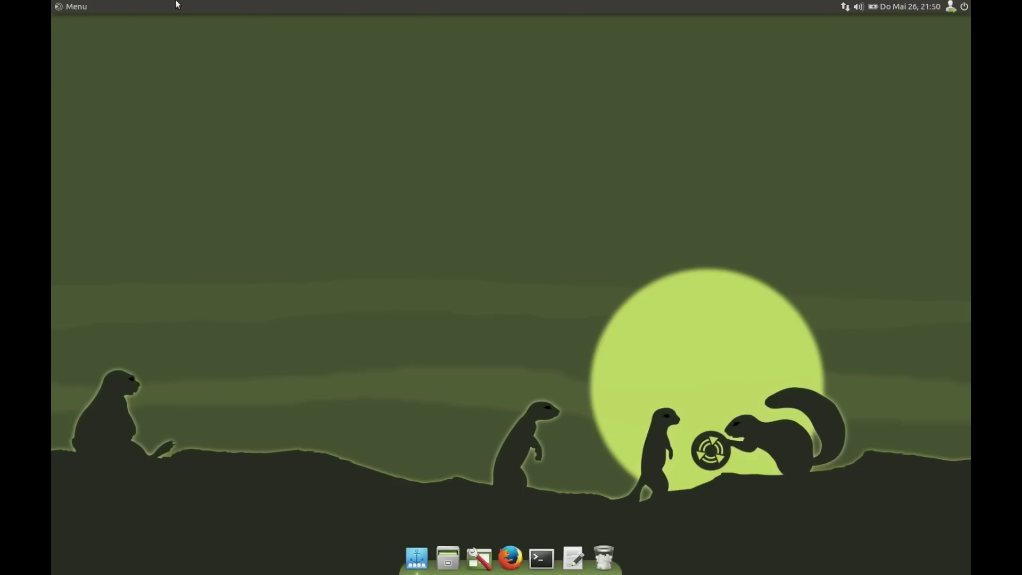
- Drag Calculator, Sound, System Monitor and Internet Messenger from the menu's Favorites onto the dock
click(84, 7)
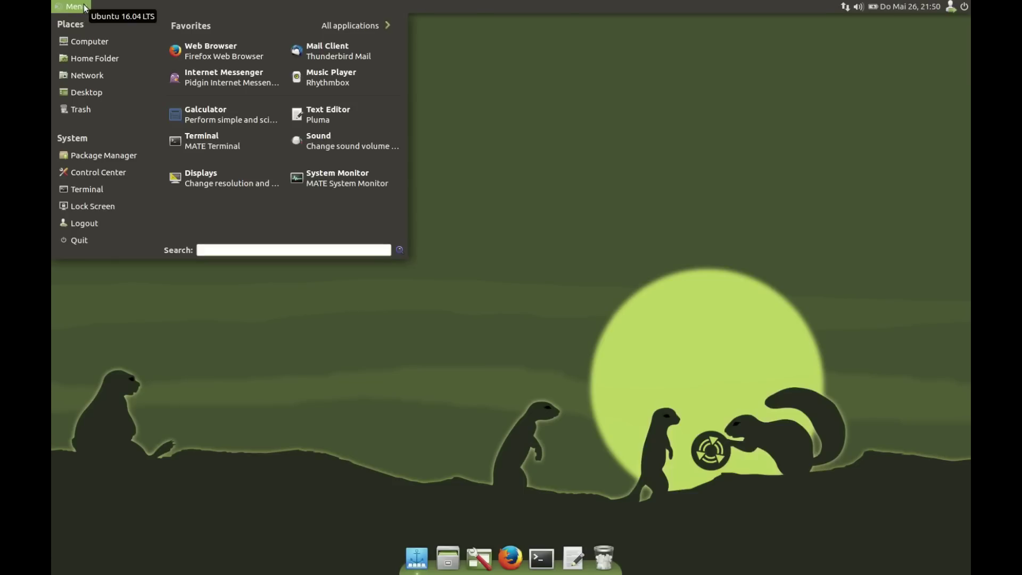
click(321, 25)
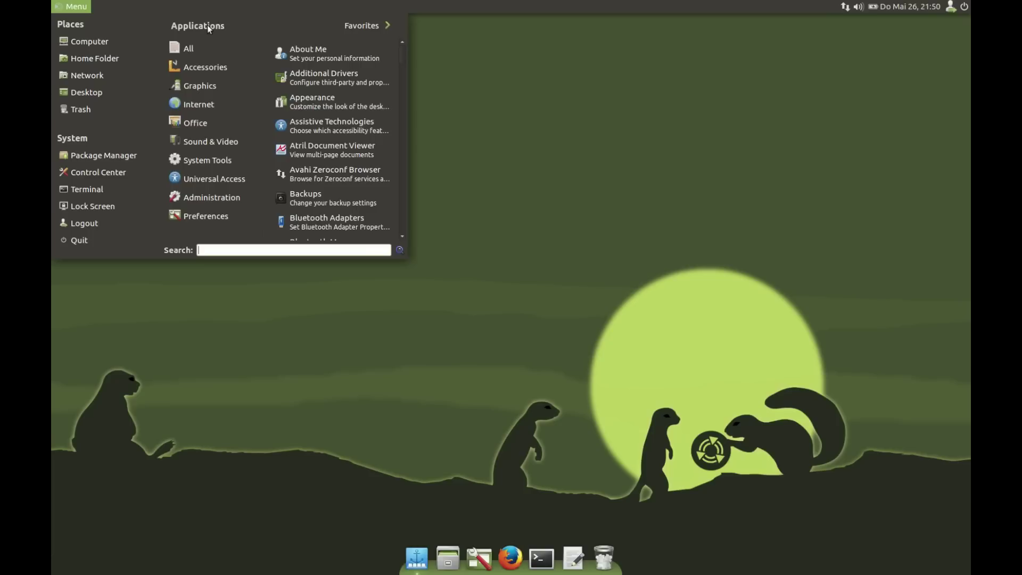
click(321, 25)
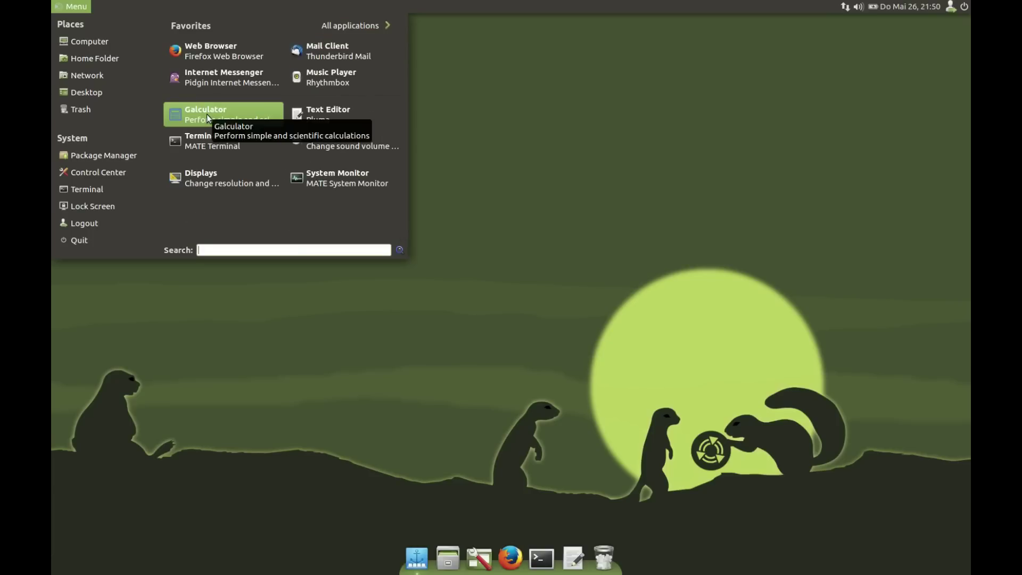
drag(207, 114, 556, 557)
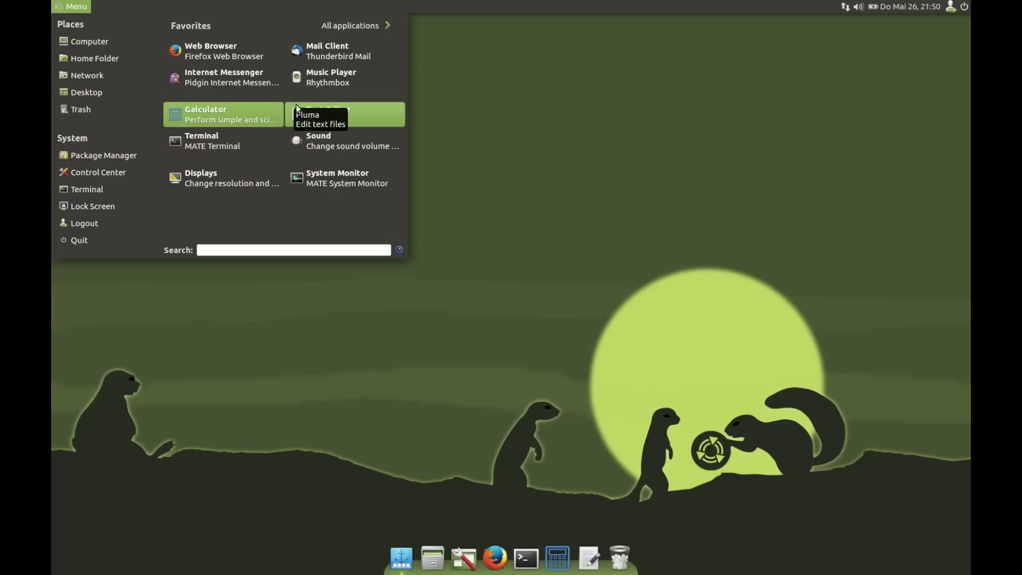
drag(296, 107, 570, 553)
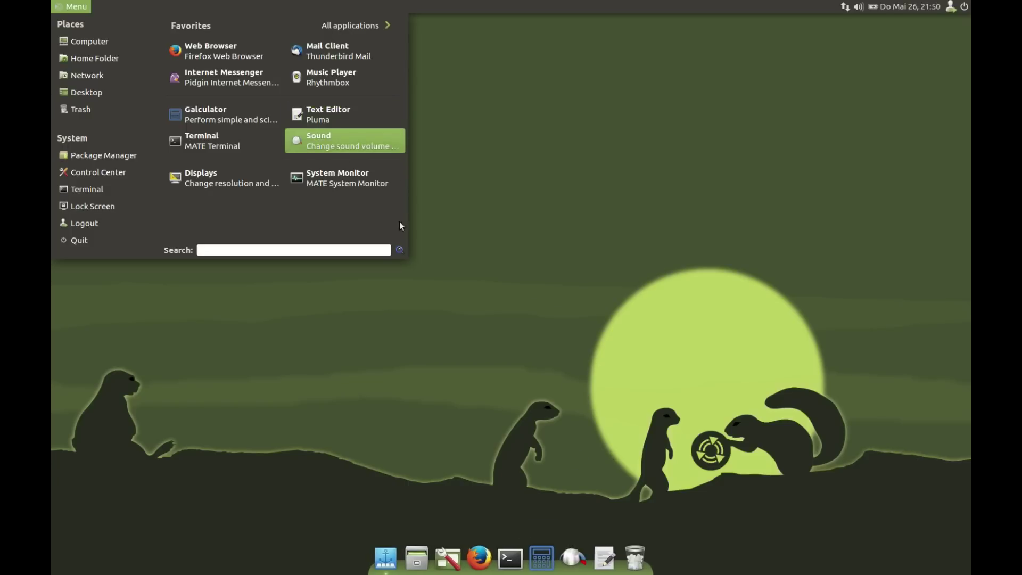
drag(346, 171, 599, 554)
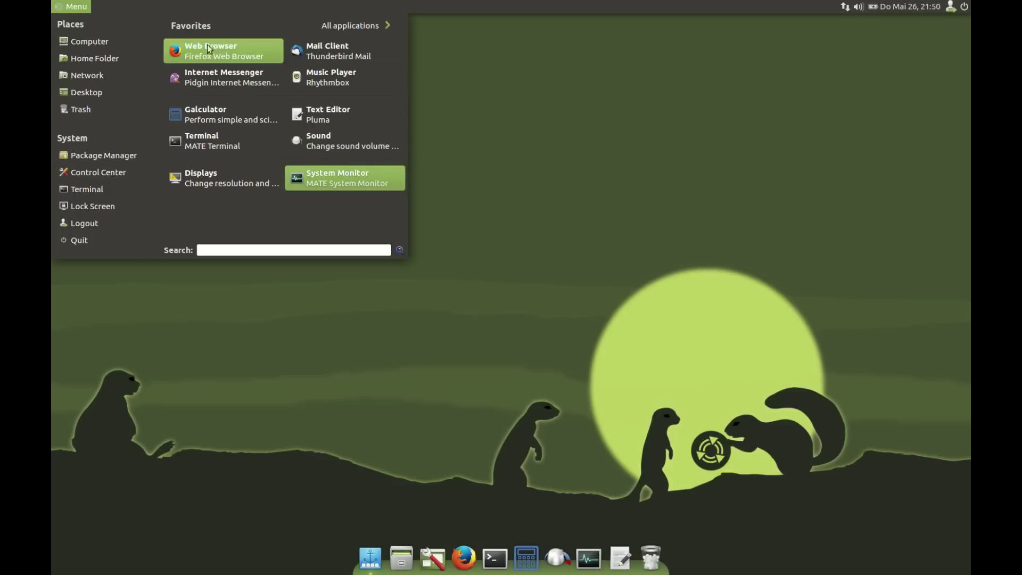
drag(239, 72, 573, 556)
click(535, 291)
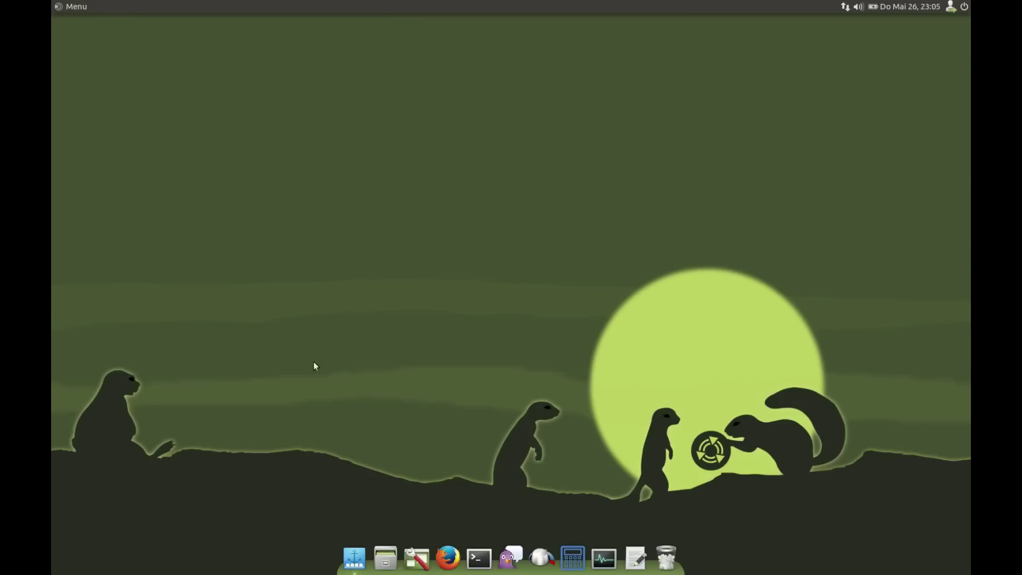
click(67, 4)
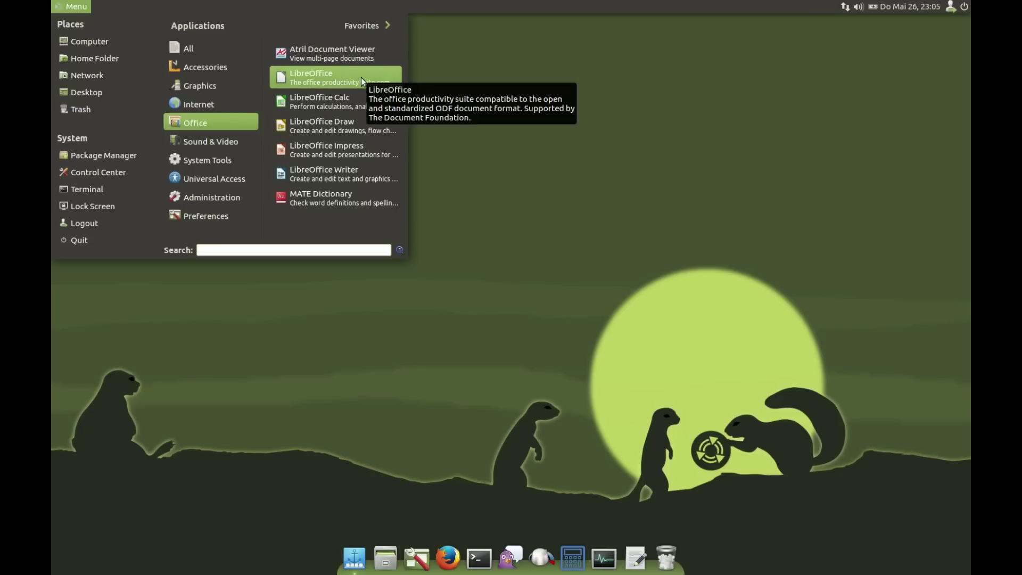
drag(361, 78, 556, 559)
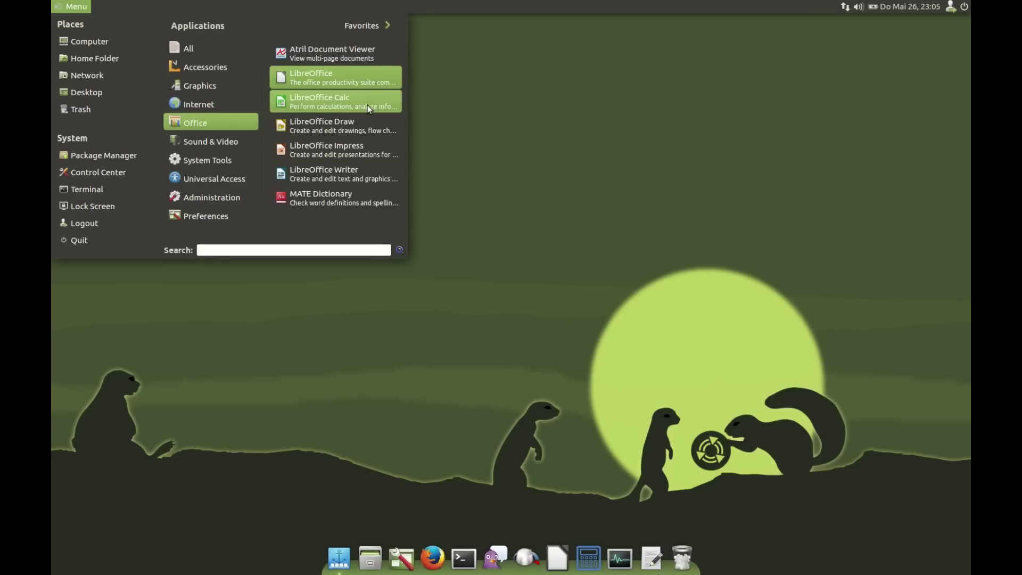
mouse_move(367, 105)
mouse_down()
mouse_move(554, 418)
mouse_move(570, 555)
mouse_up()
mouse_move(344, 126)
mouse_down()
mouse_move(570, 467)
mouse_move(588, 559)
mouse_up()
drag(341, 174, 607, 558)
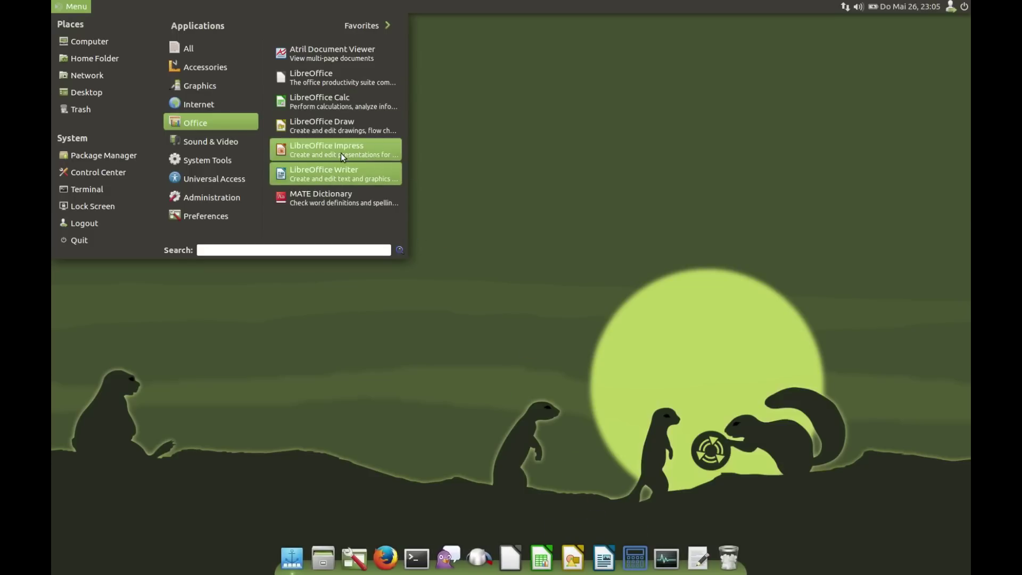
drag(347, 196, 617, 558)
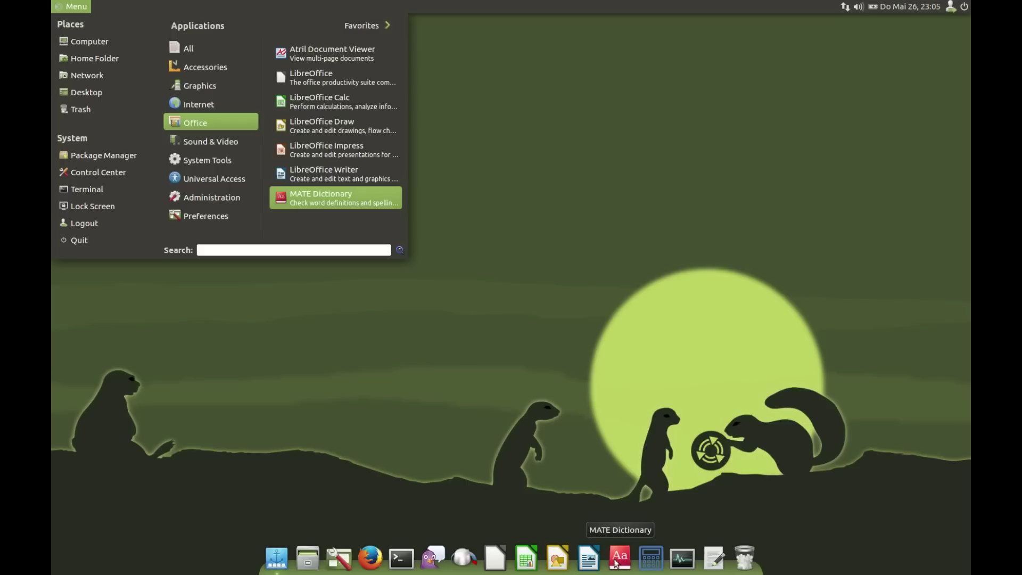
drag(619, 556, 612, 351)
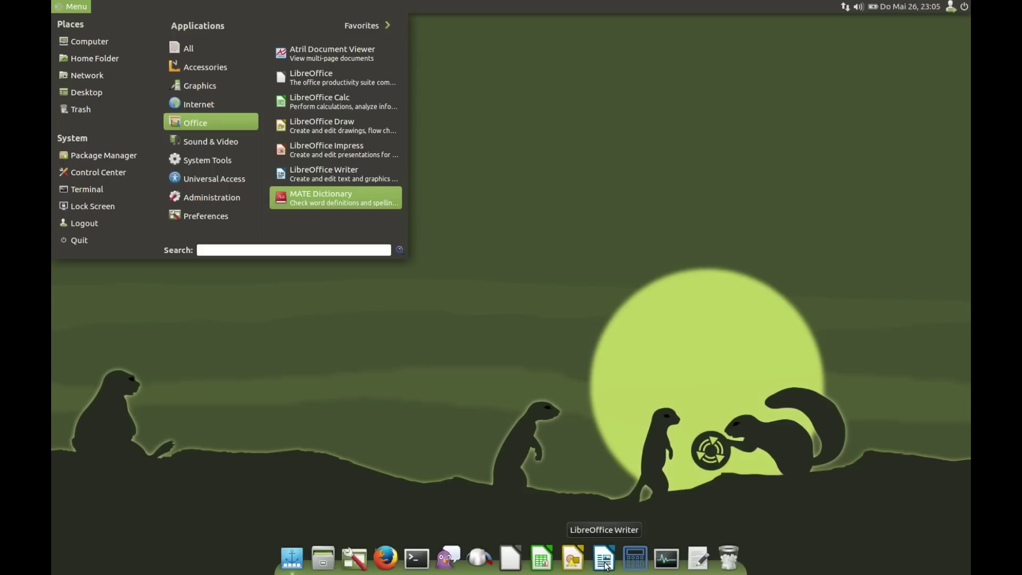
drag(602, 558, 611, 353)
drag(588, 558, 595, 379)
drag(564, 568, 563, 359)
drag(563, 571, 592, 349)
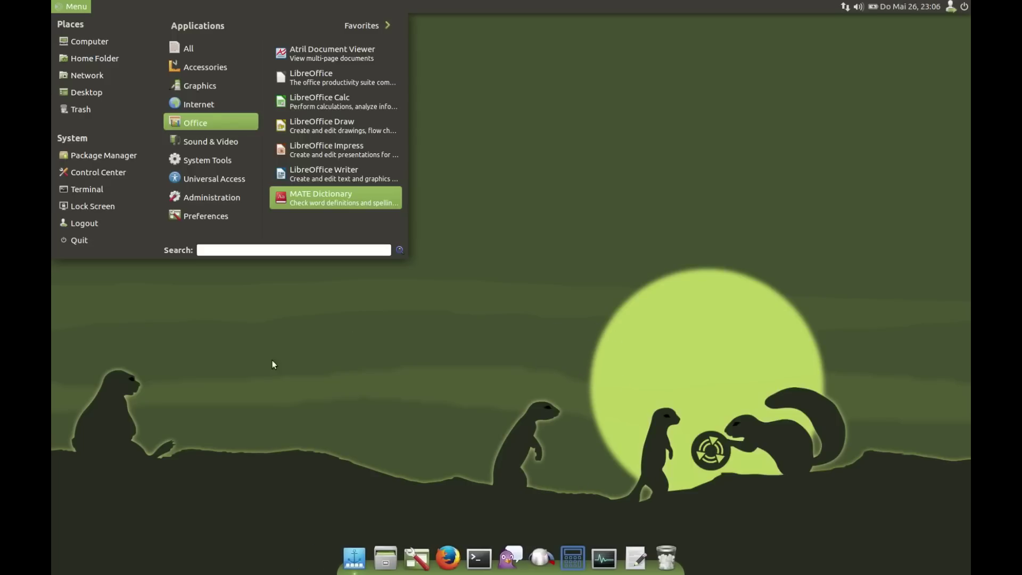
- Create a folder named 'plank' in the home folder in Caja
click(71, 59)
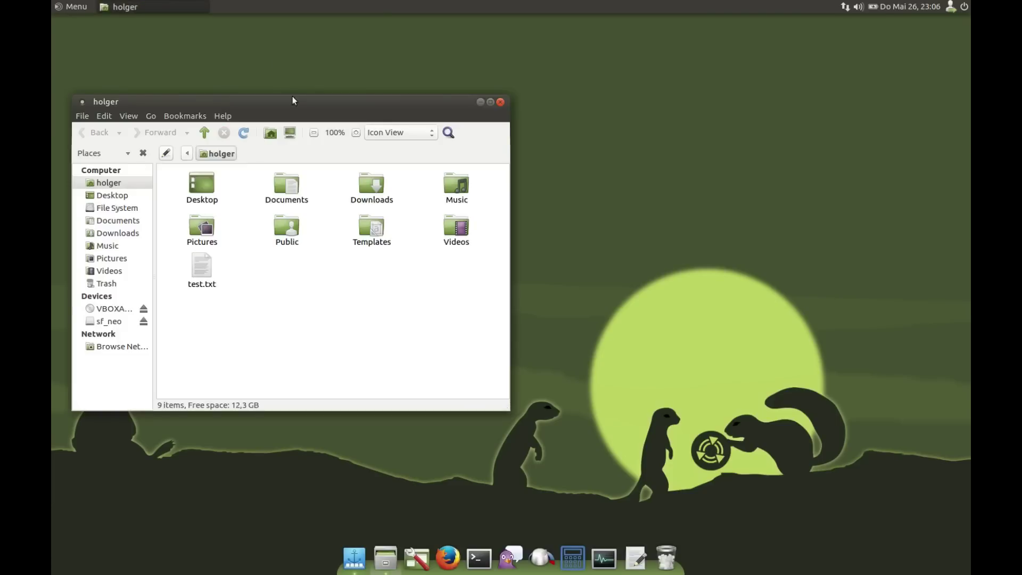
drag(290, 97, 480, 85)
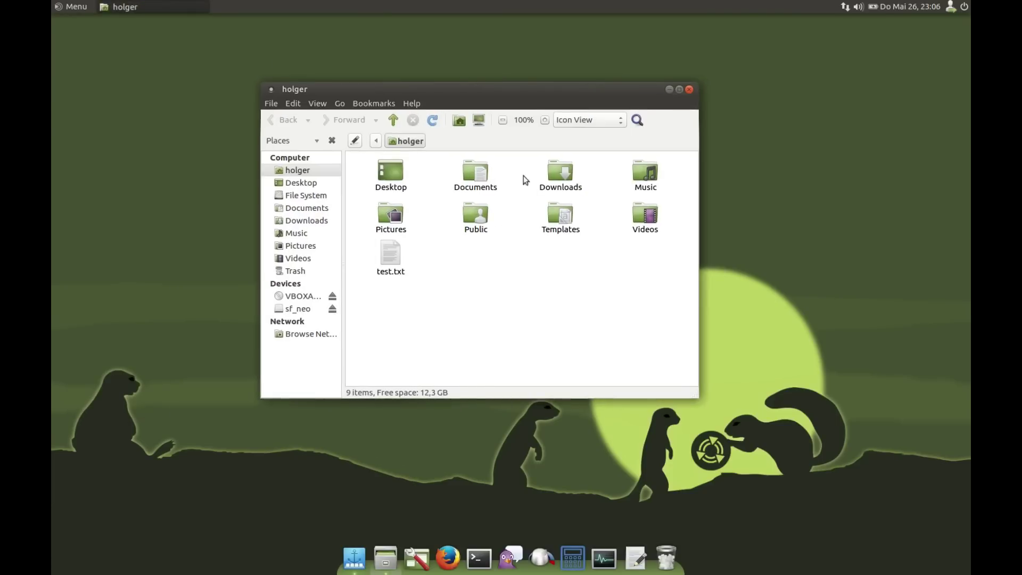
right_click(461, 258)
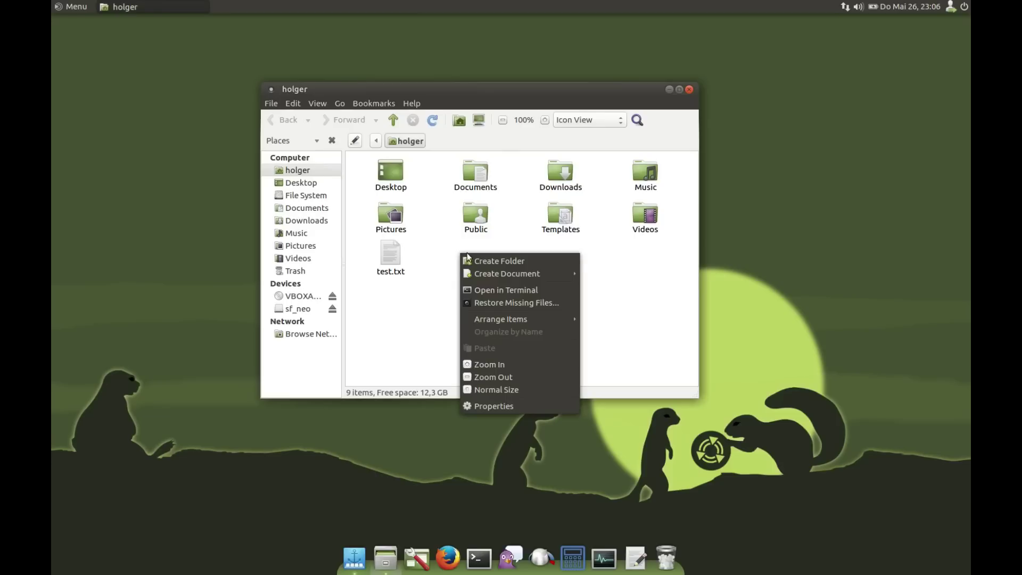
click(477, 260)
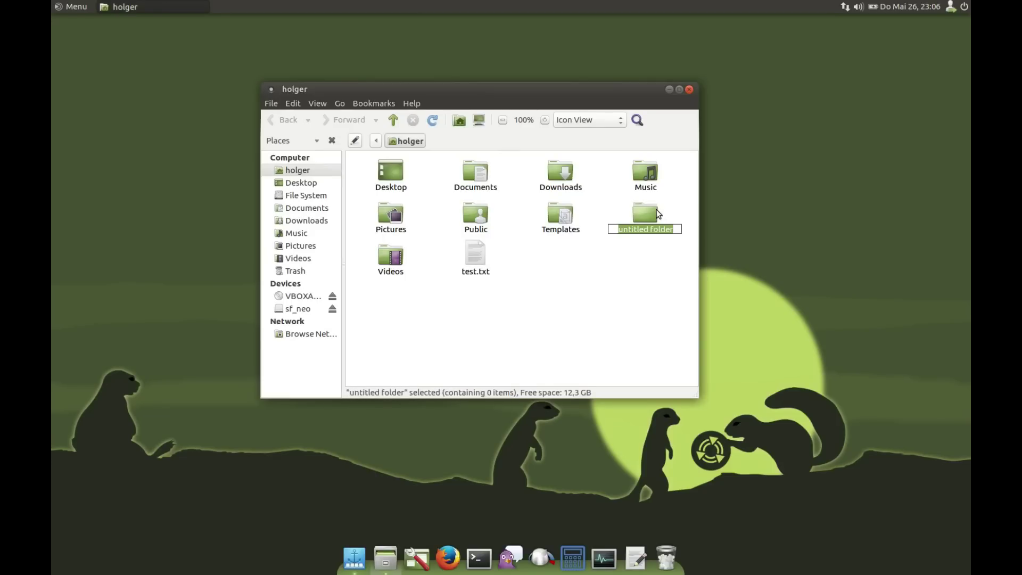
text(plank)
key(Return)
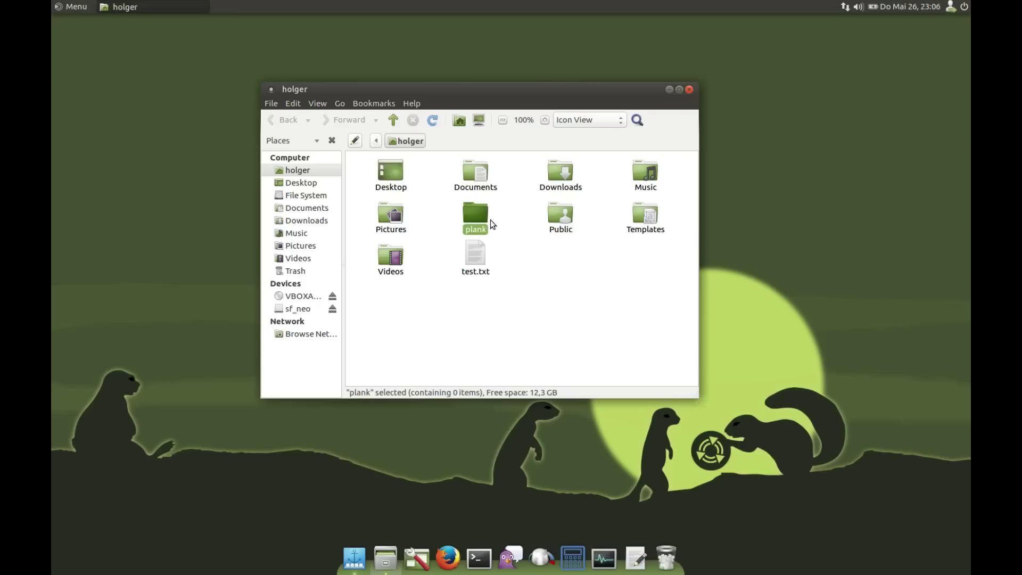
- Inside the plank folder, create a new folder named 'Libreoffice'
double_click(478, 210)
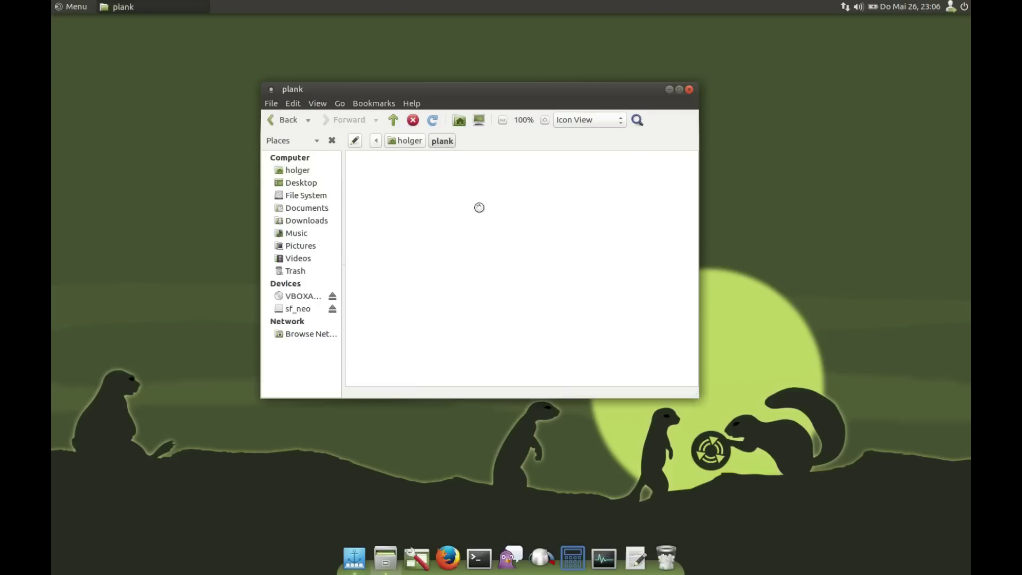
right_click(424, 191)
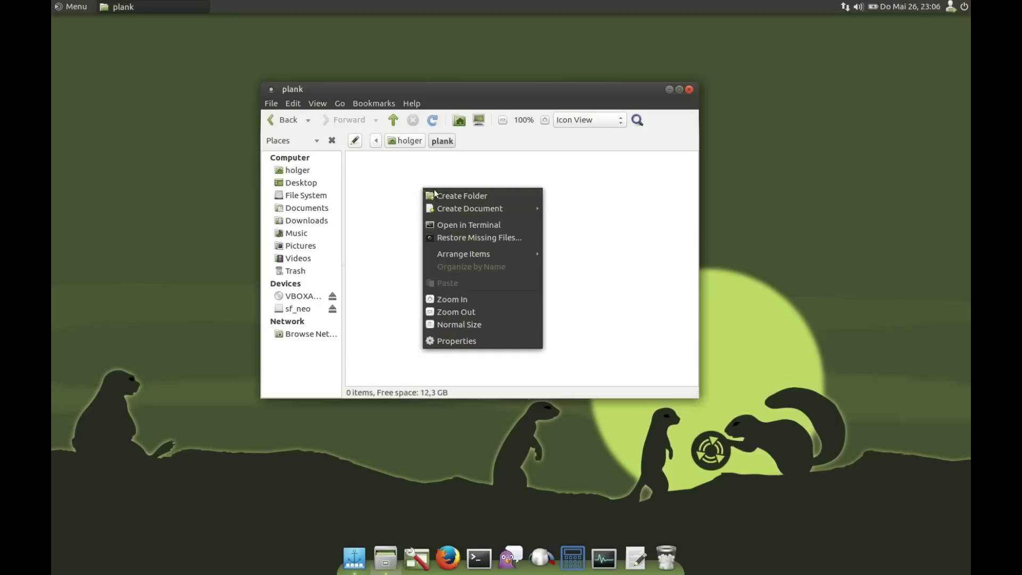
click(439, 192)
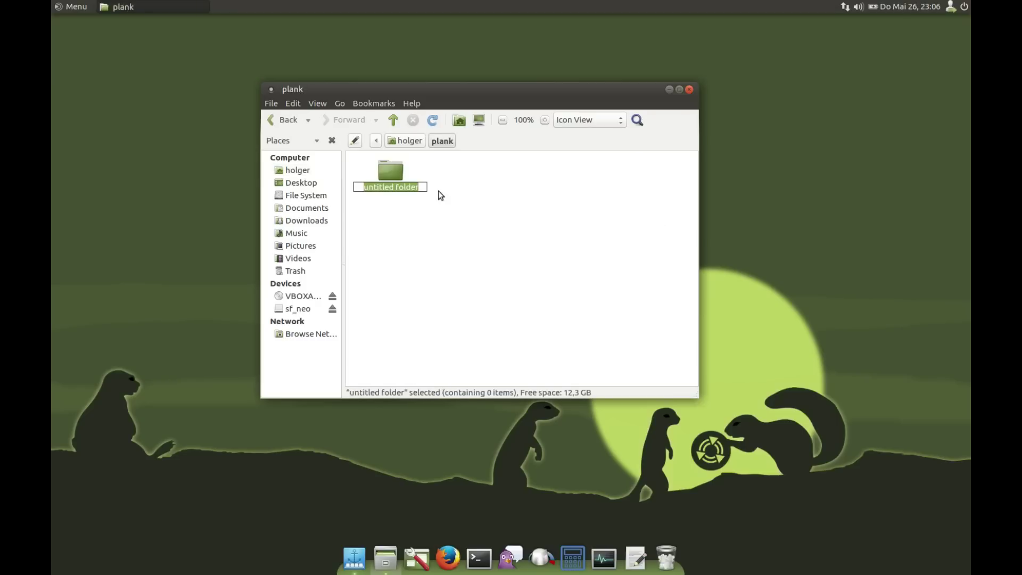
text(Libreoffice)
key(Return)
key(Return)
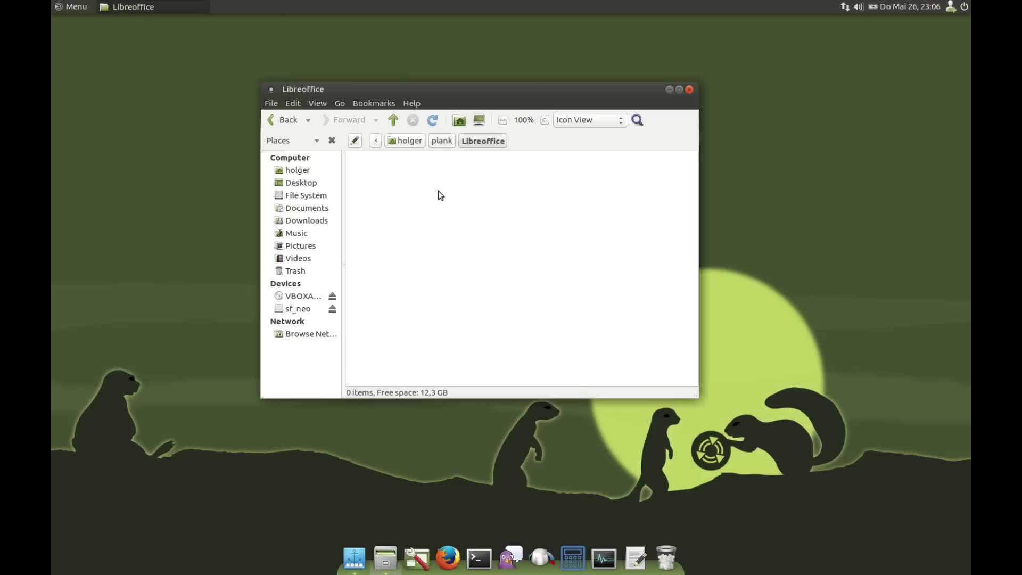
- Copy the LibreOffice Calc, Draw, Impress and Writer launchers from the menu into Libreoffice
click(80, 6)
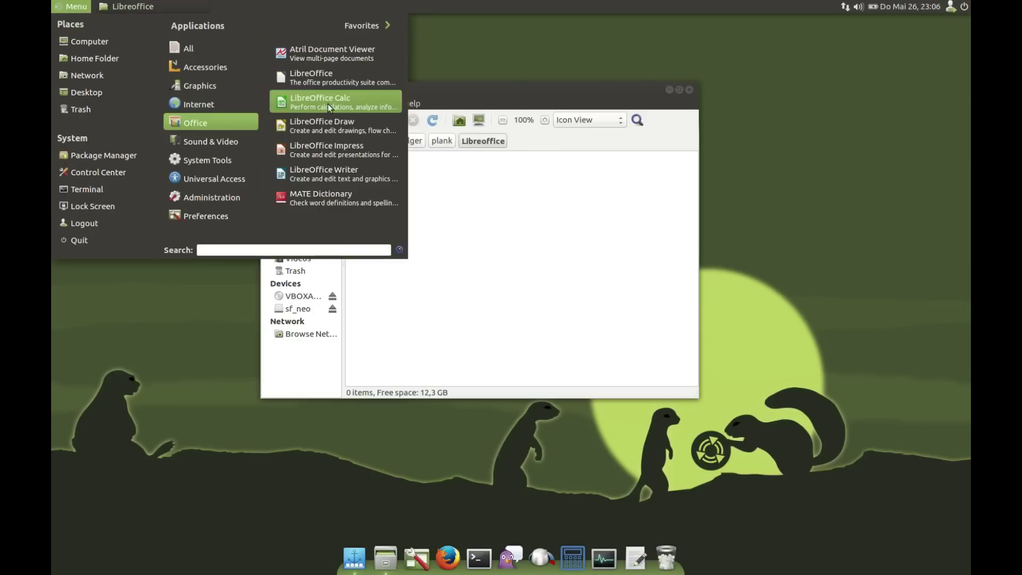
drag(327, 104, 506, 180)
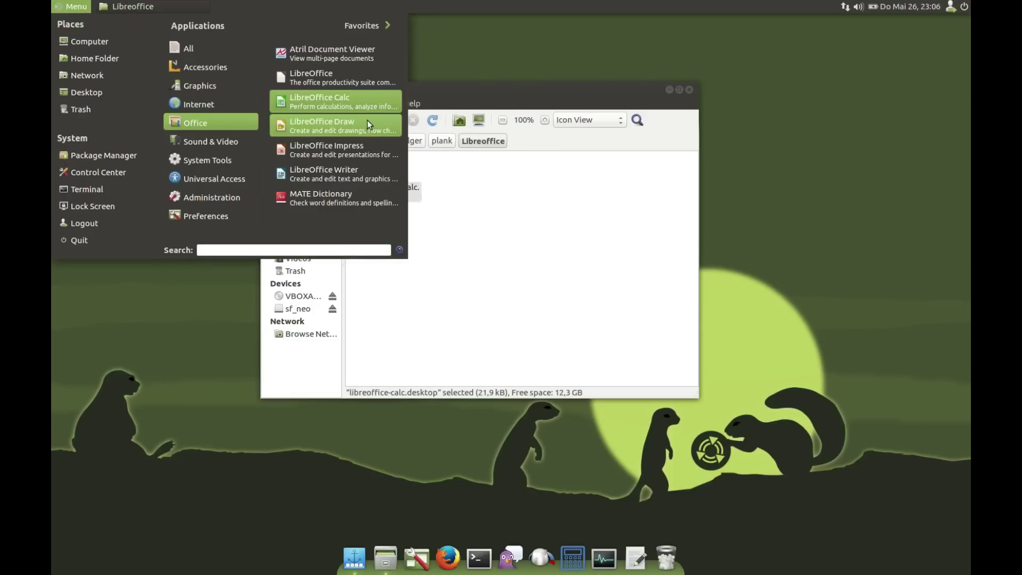
drag(359, 123, 509, 182)
drag(324, 149, 546, 162)
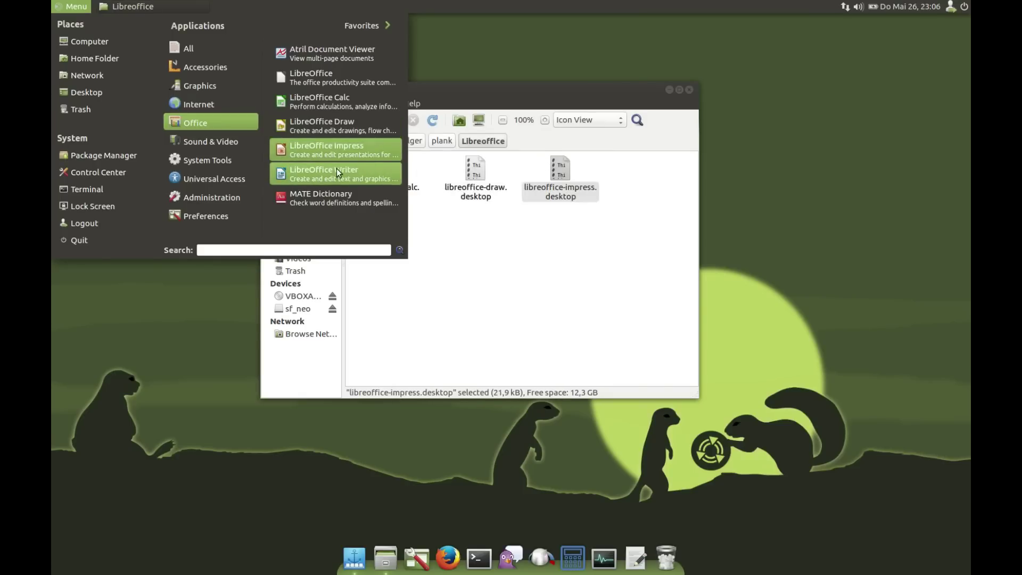
drag(337, 168, 634, 183)
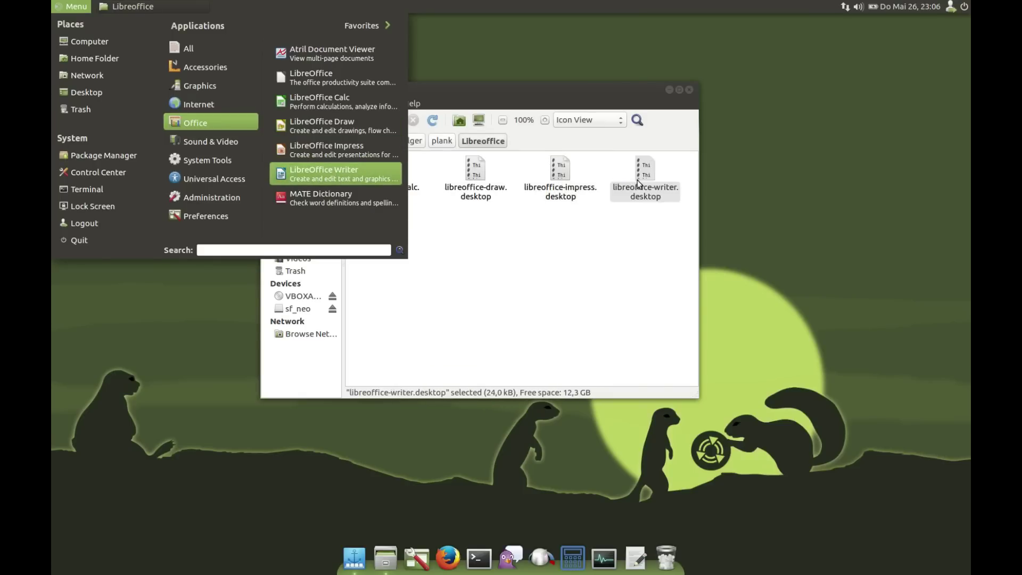
click(631, 281)
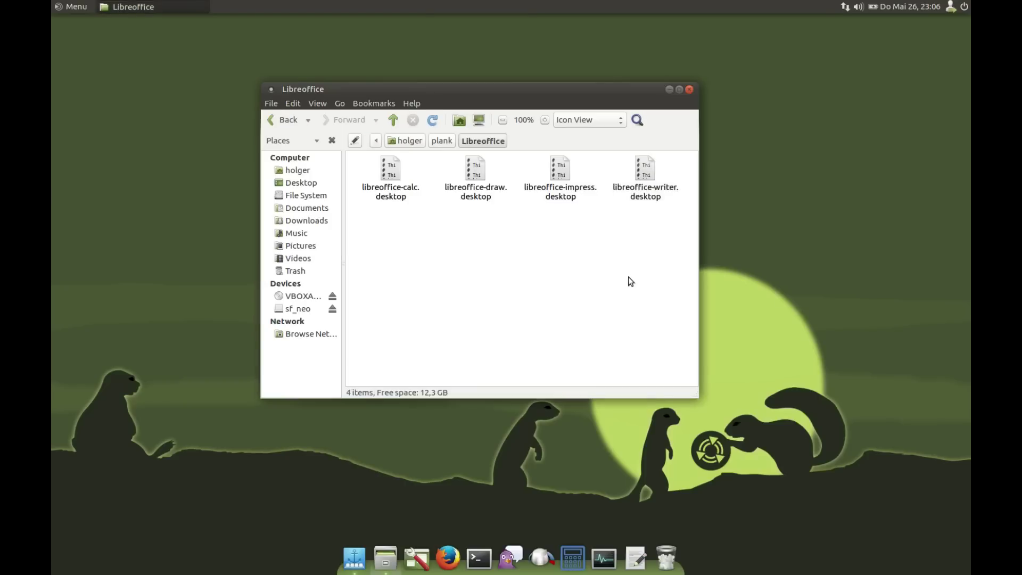
- Drag the Libreoffice folder from plank onto the dock and check its four-launcher list
click(393, 120)
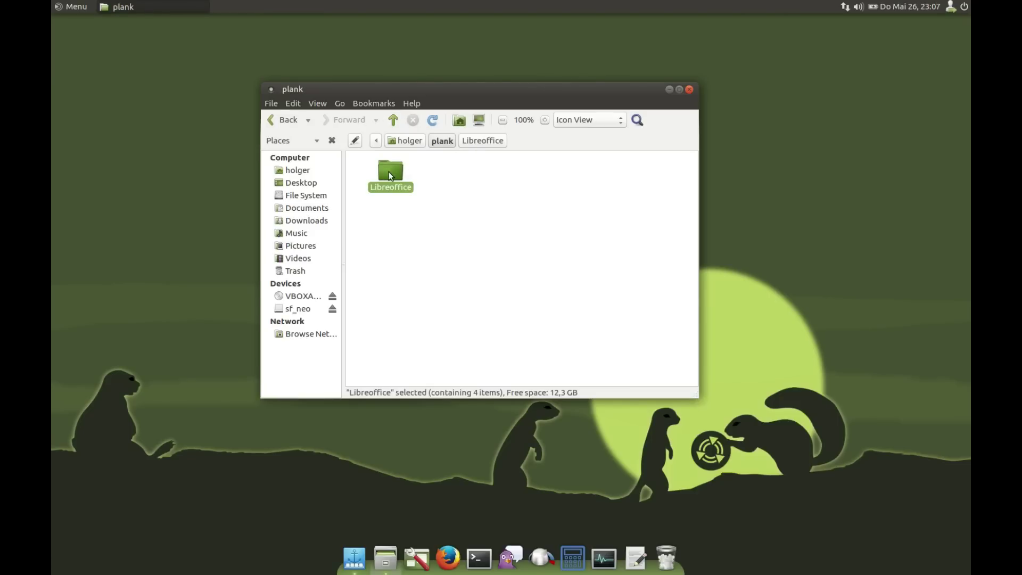
drag(388, 172, 589, 558)
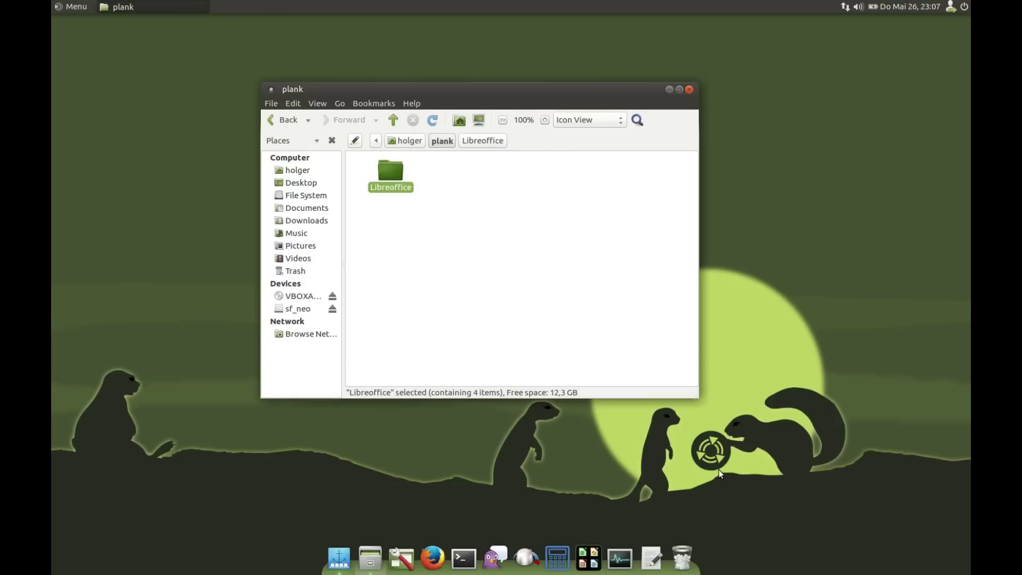
click(587, 566)
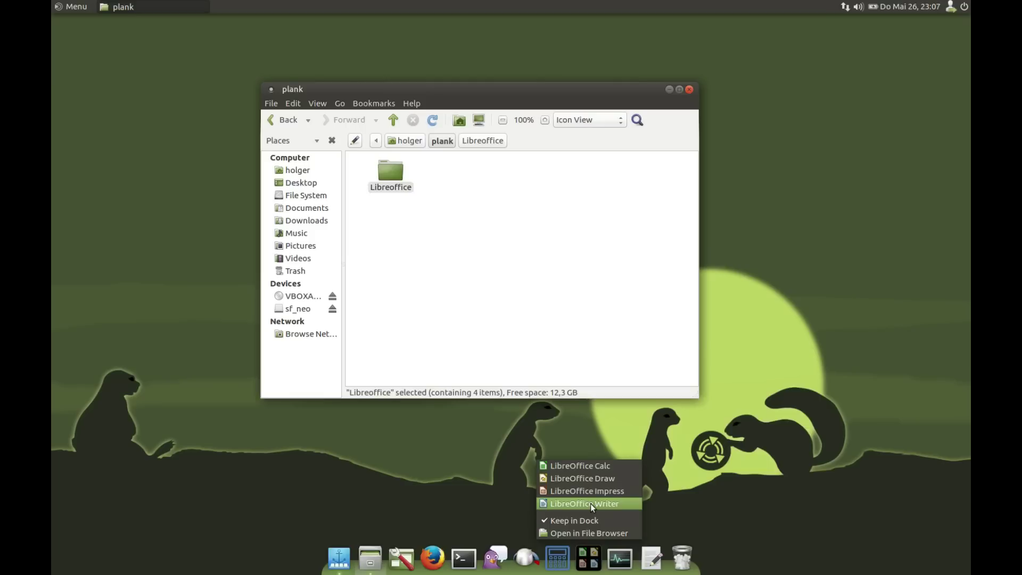
click(591, 560)
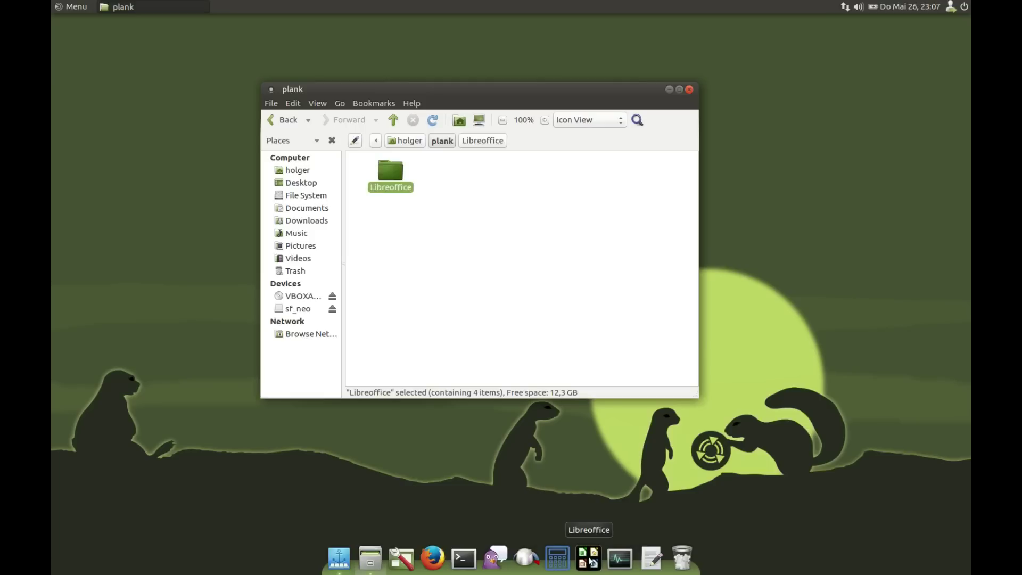